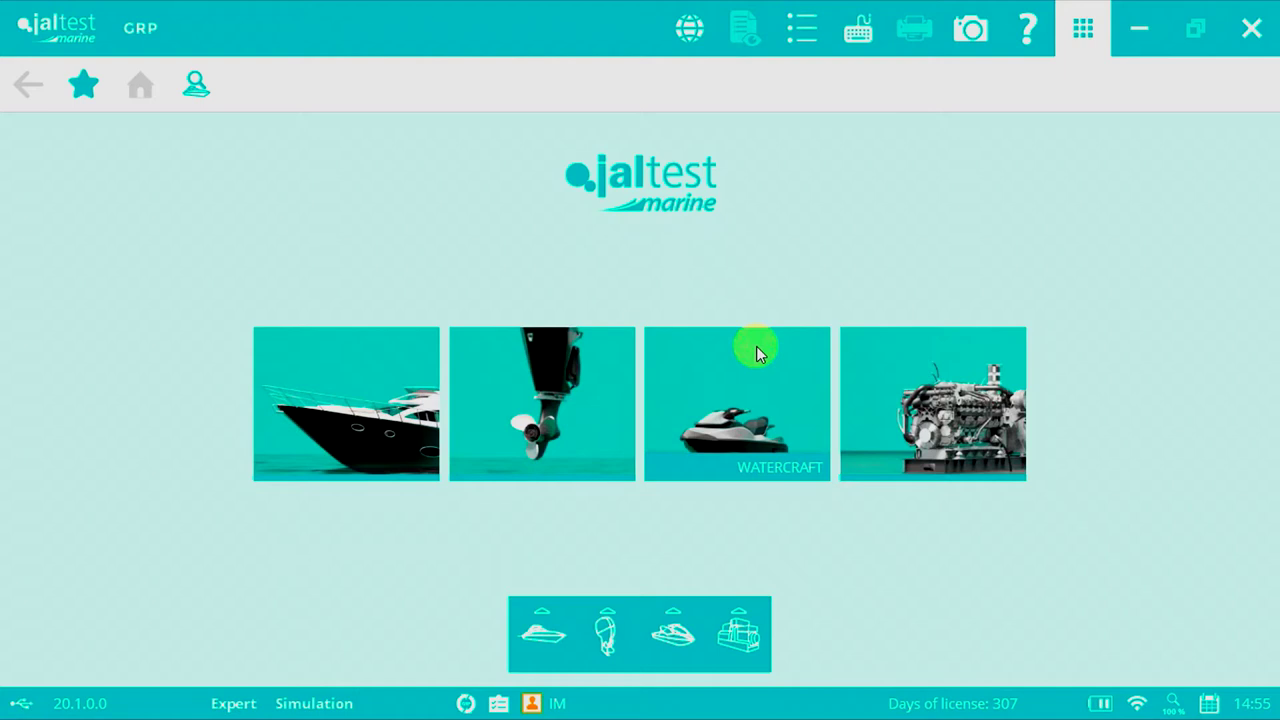
# Select the Sea-Doo (BRP) GTX (4-TEC) watercraft, filter to Engine systems only, and show the ECM connection instructions.
pyautogui.click(757, 352)
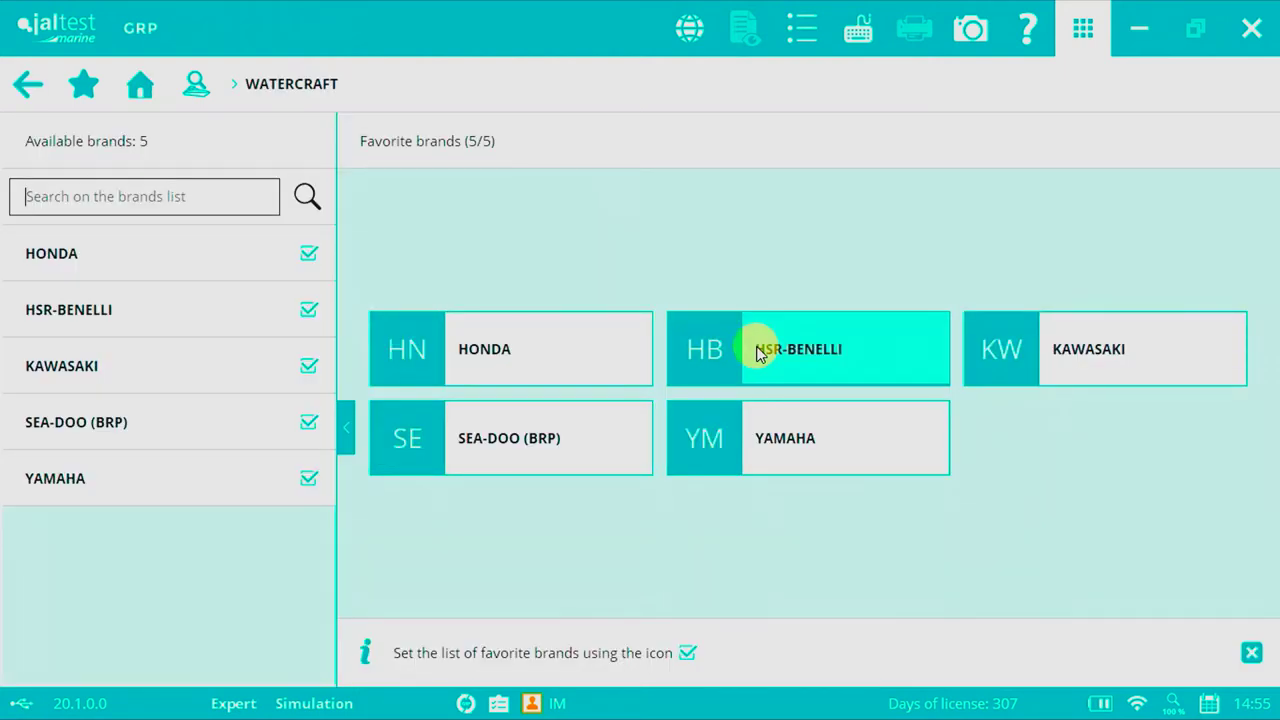
pyautogui.click(501, 418)
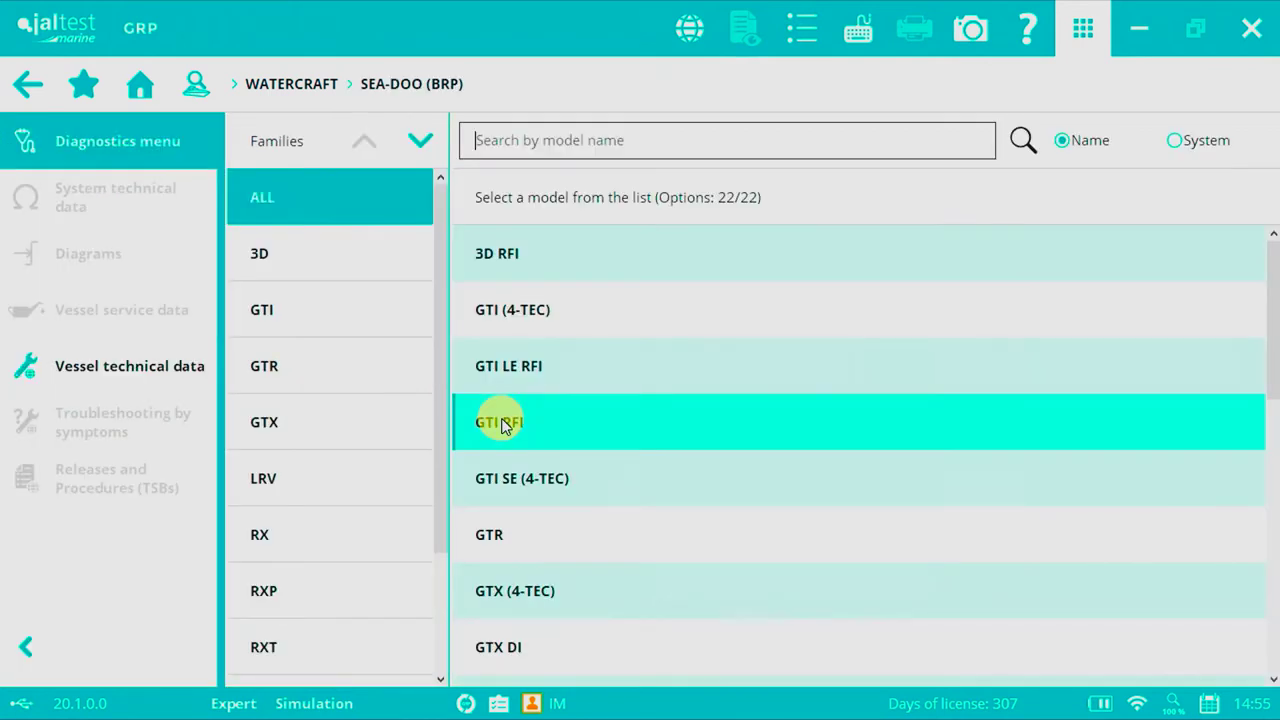
pyautogui.click(590, 590)
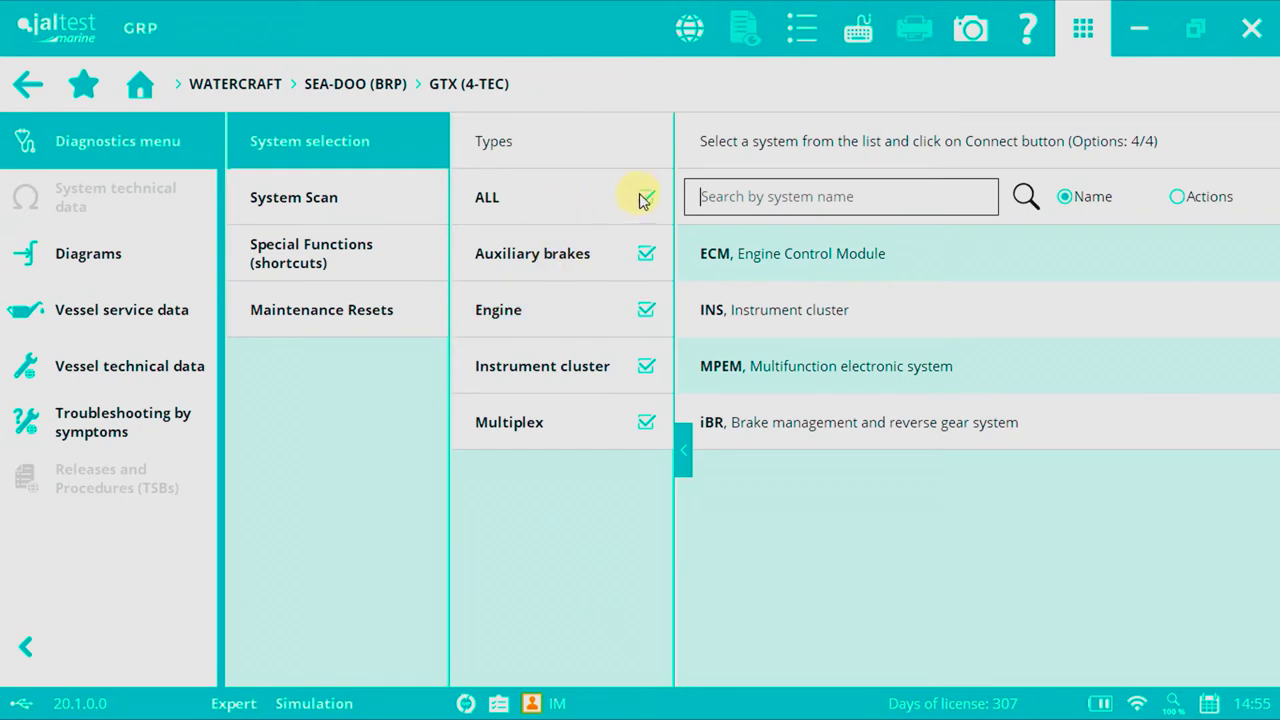
pyautogui.click(646, 197)
pyautogui.click(646, 312)
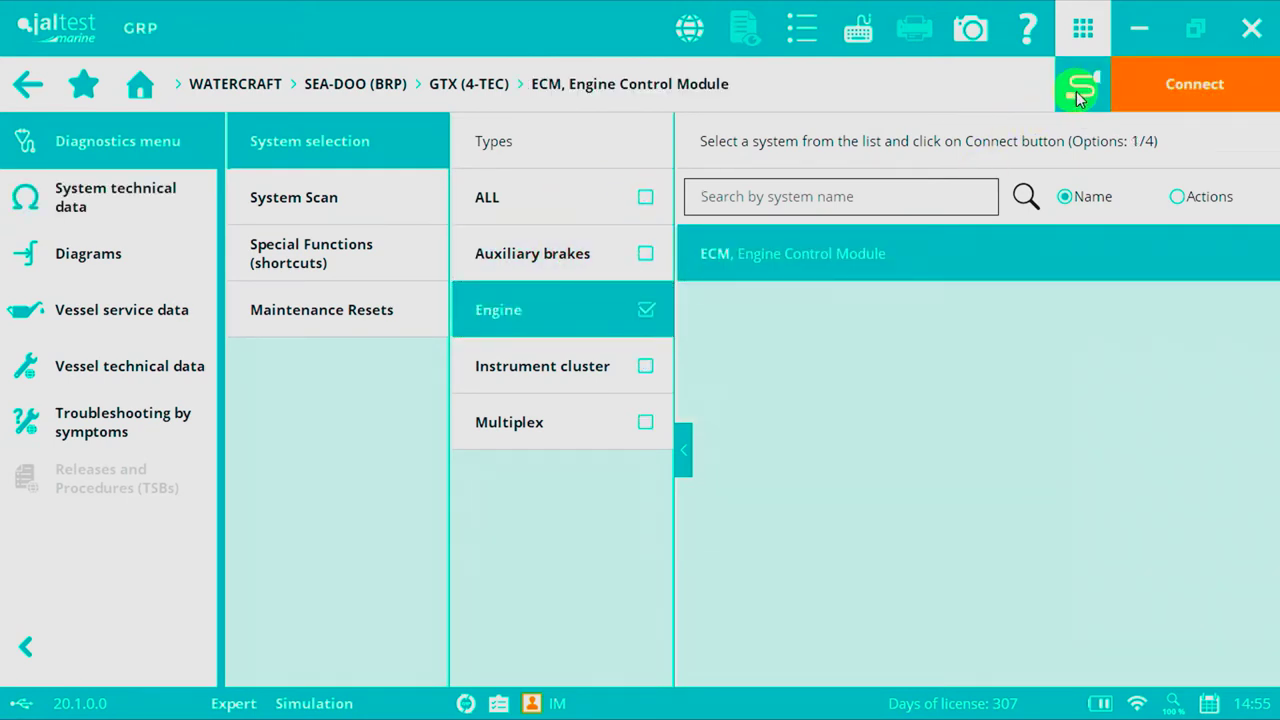
pyautogui.click(1078, 91)
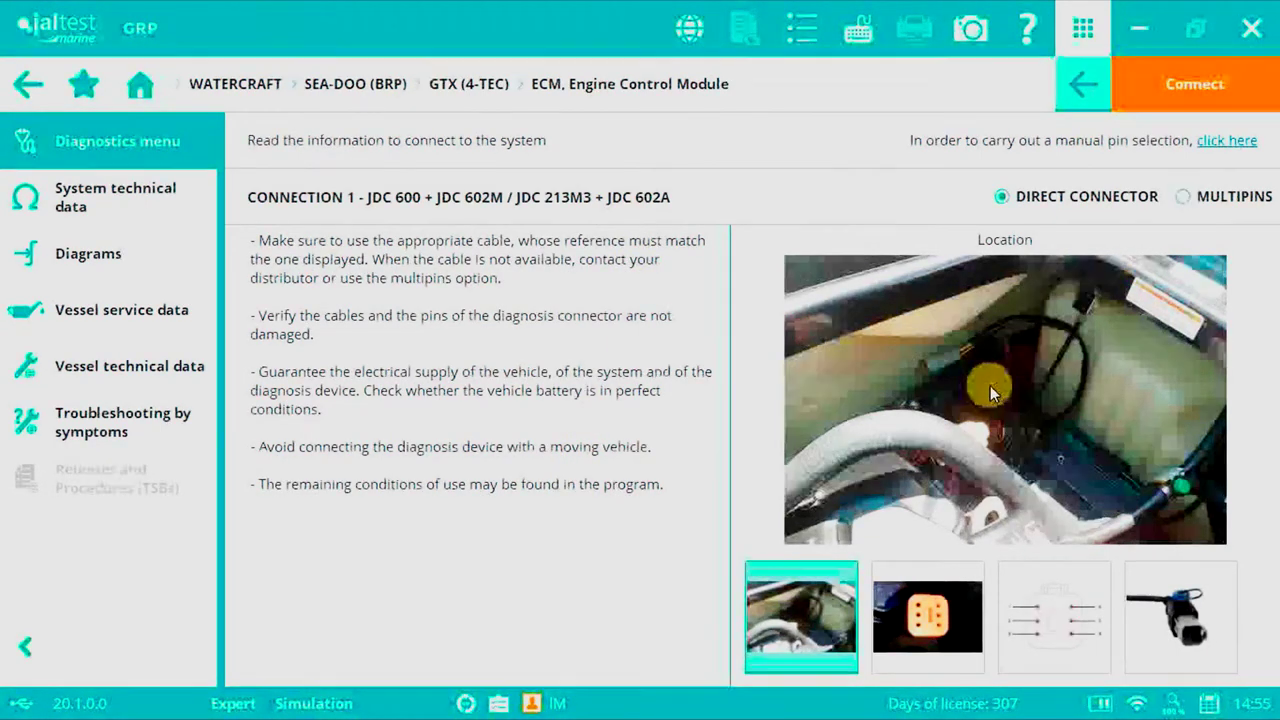
# View the connector detail, pin-out and diagnostic cable photos, then connect to the GTX (4-TEC) ECM.
pyautogui.click(945, 613)
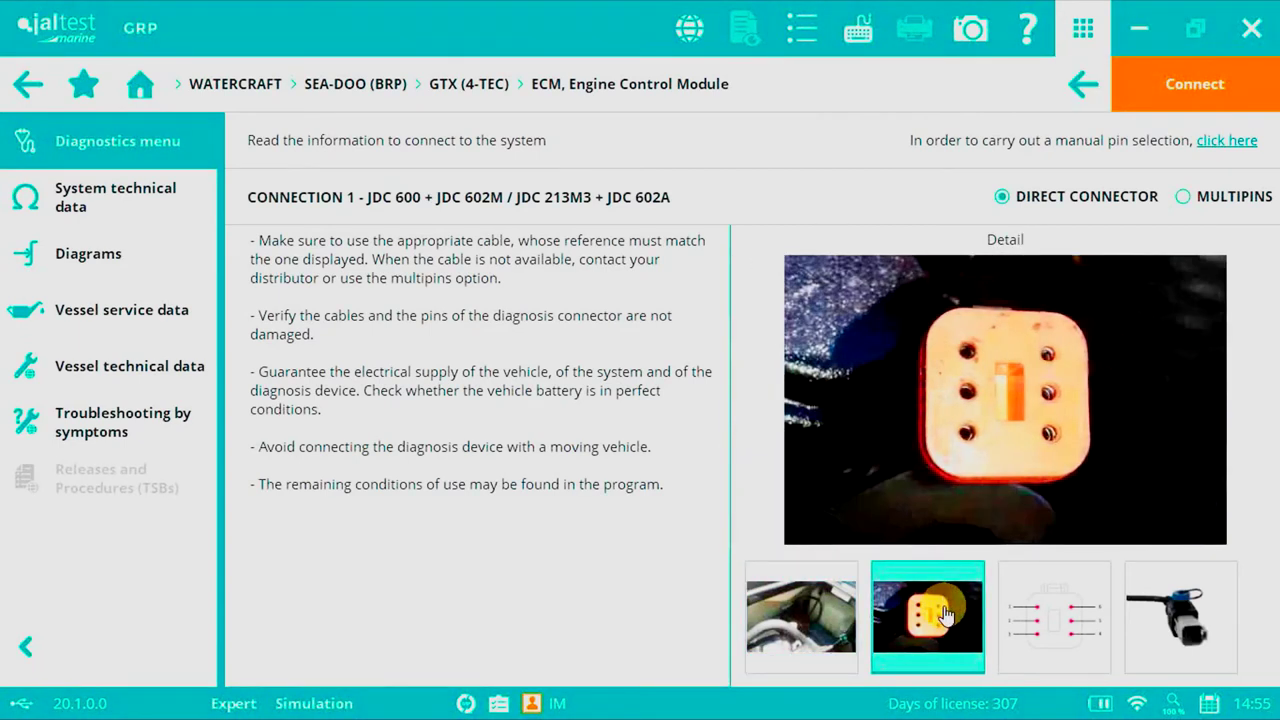
pyautogui.click(1047, 610)
pyautogui.click(1140, 598)
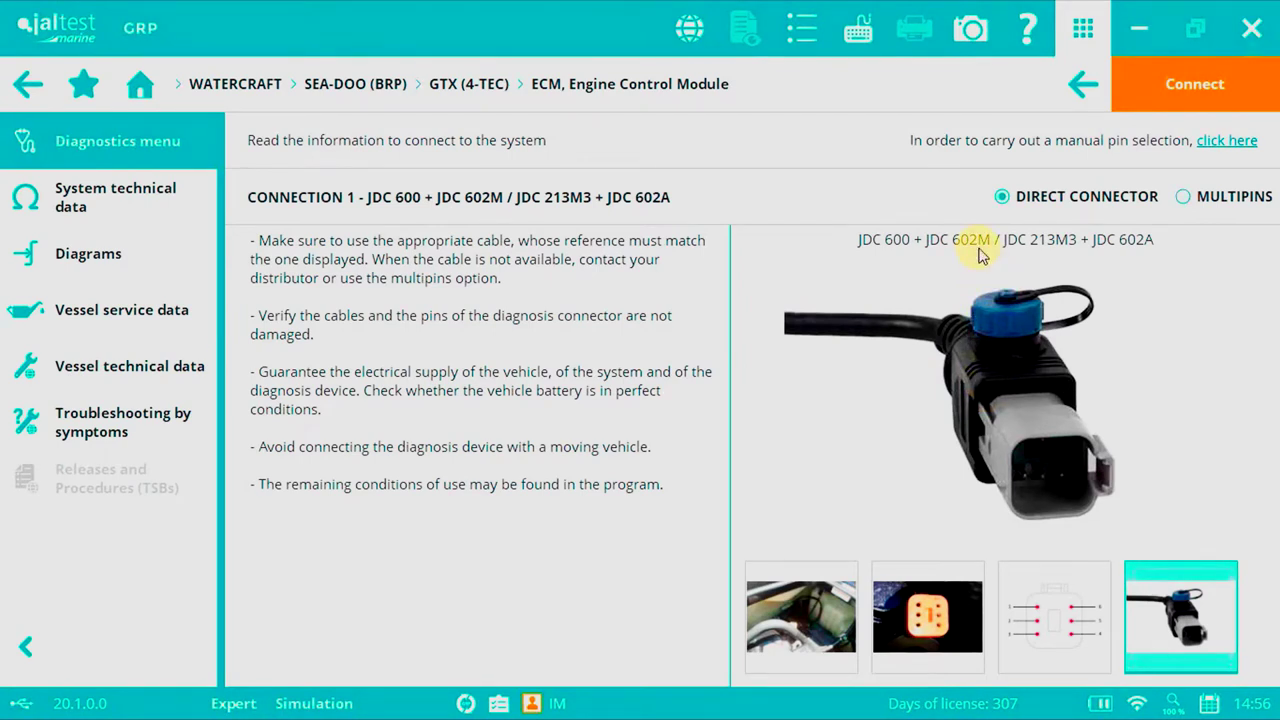
pyautogui.click(1188, 86)
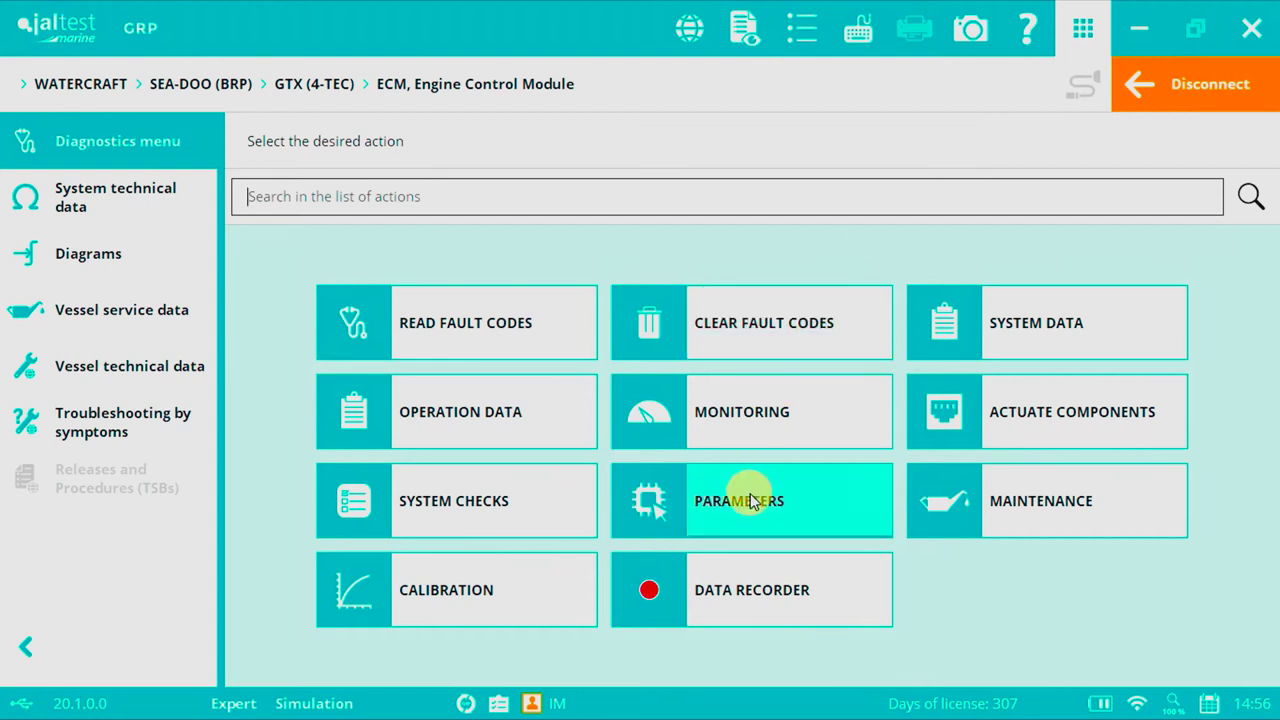
# Go to Parameters > Keys Recording and accept the Expert Mode terms of use.
pyautogui.click(752, 501)
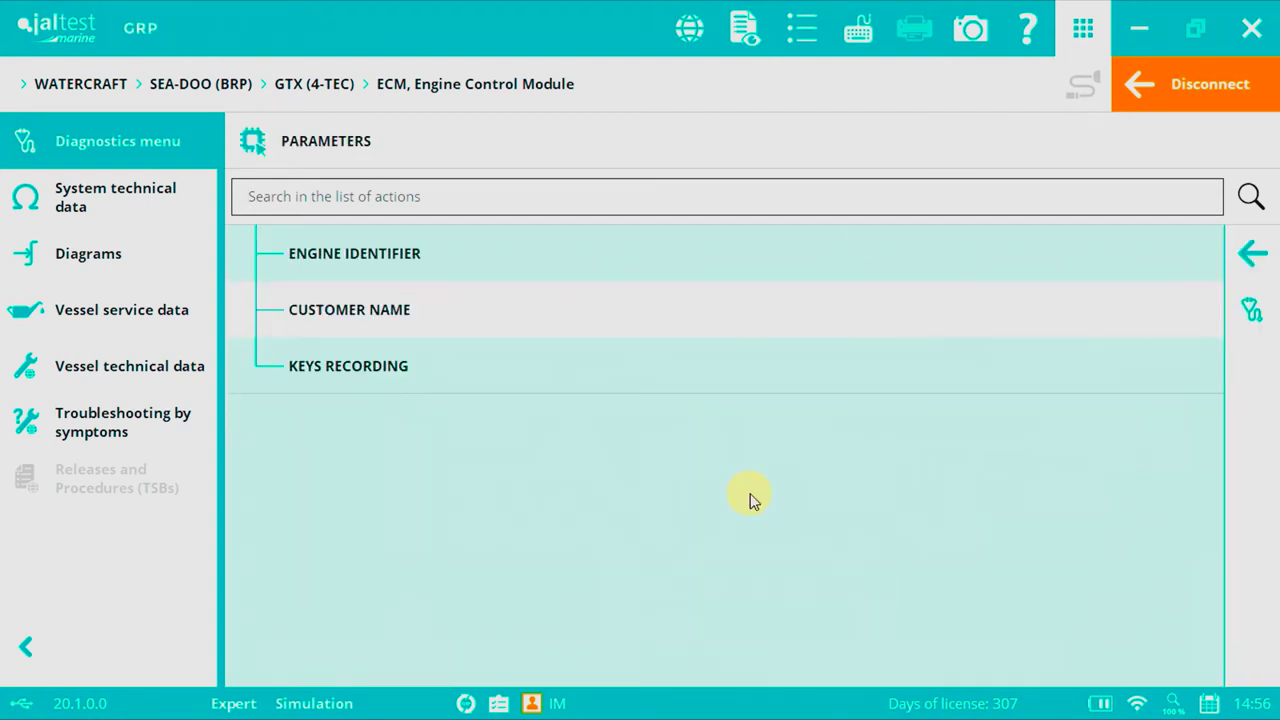
pyautogui.click(406, 373)
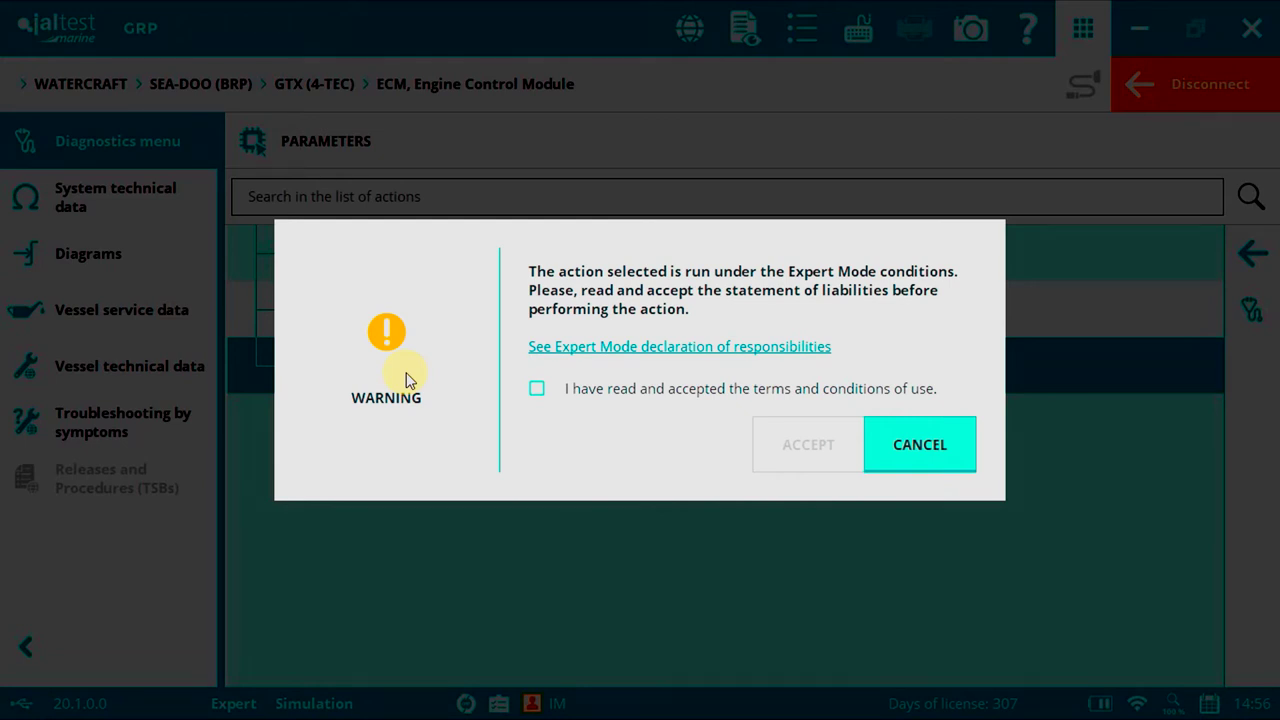
pyautogui.click(537, 389)
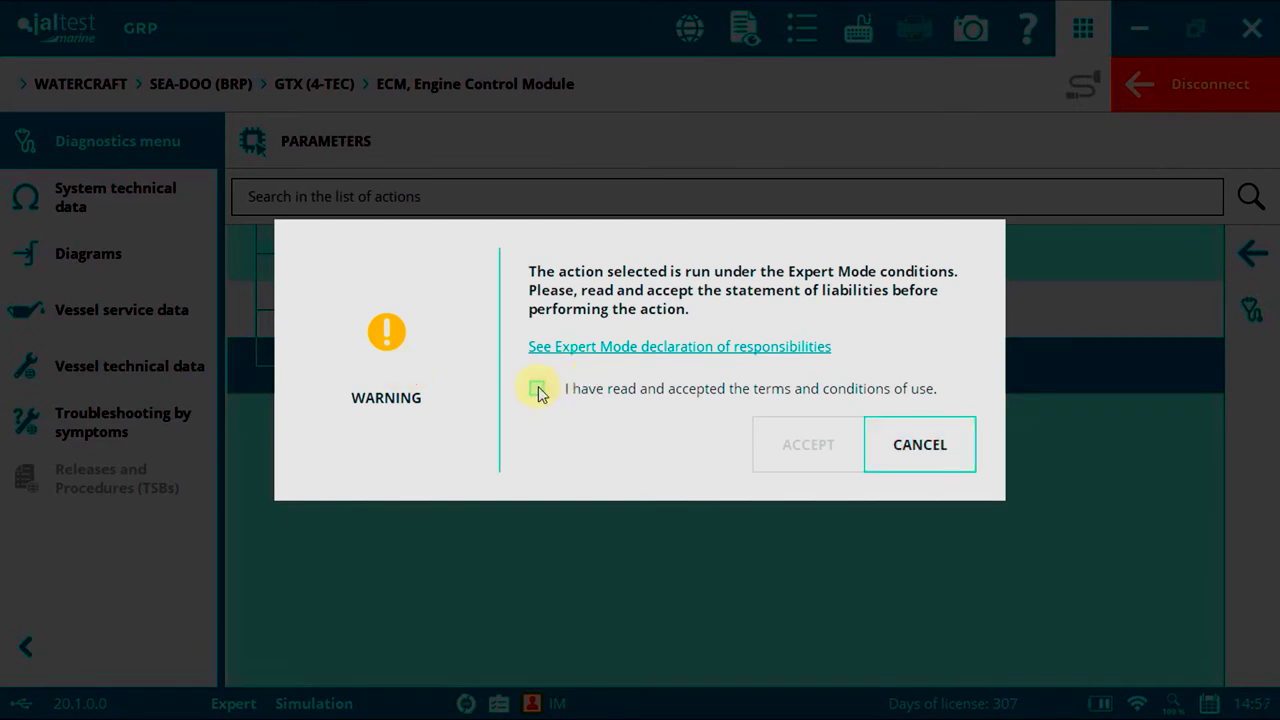
pyautogui.click(830, 450)
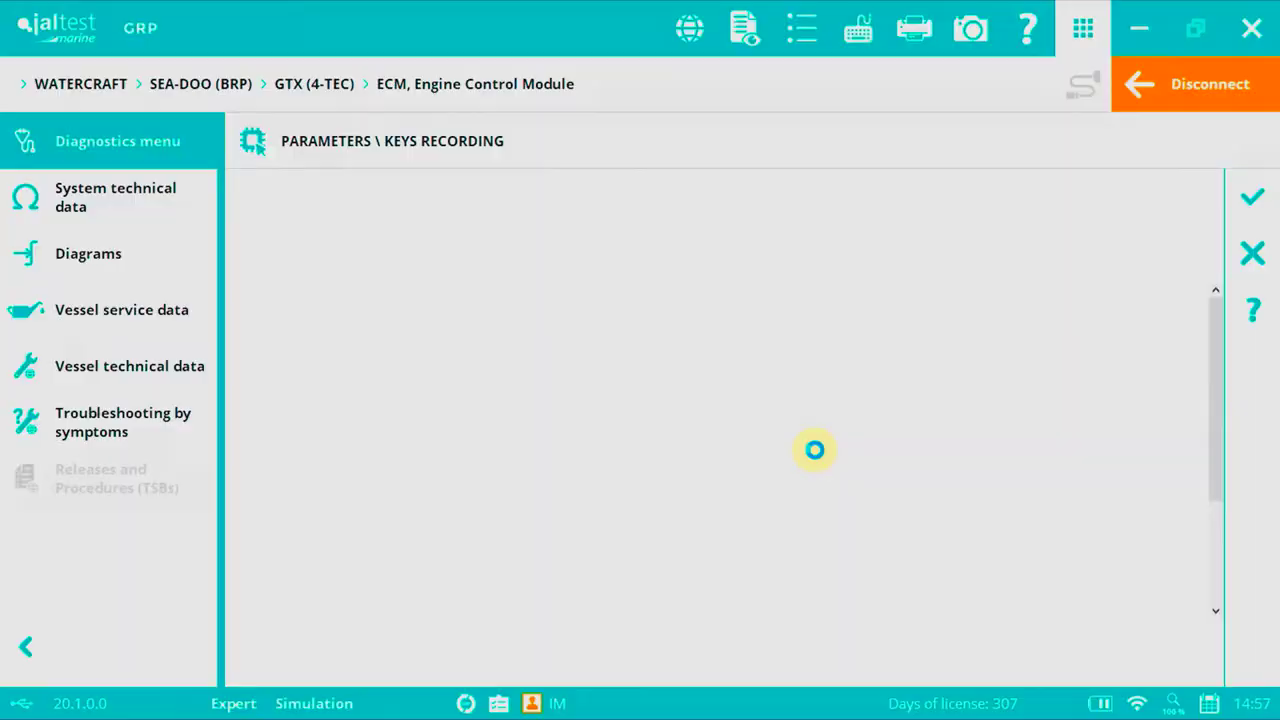
# Expand all Keys Recording procedure steps, scroll through the text, and continue past the overview.
pyautogui.click(285, 266)
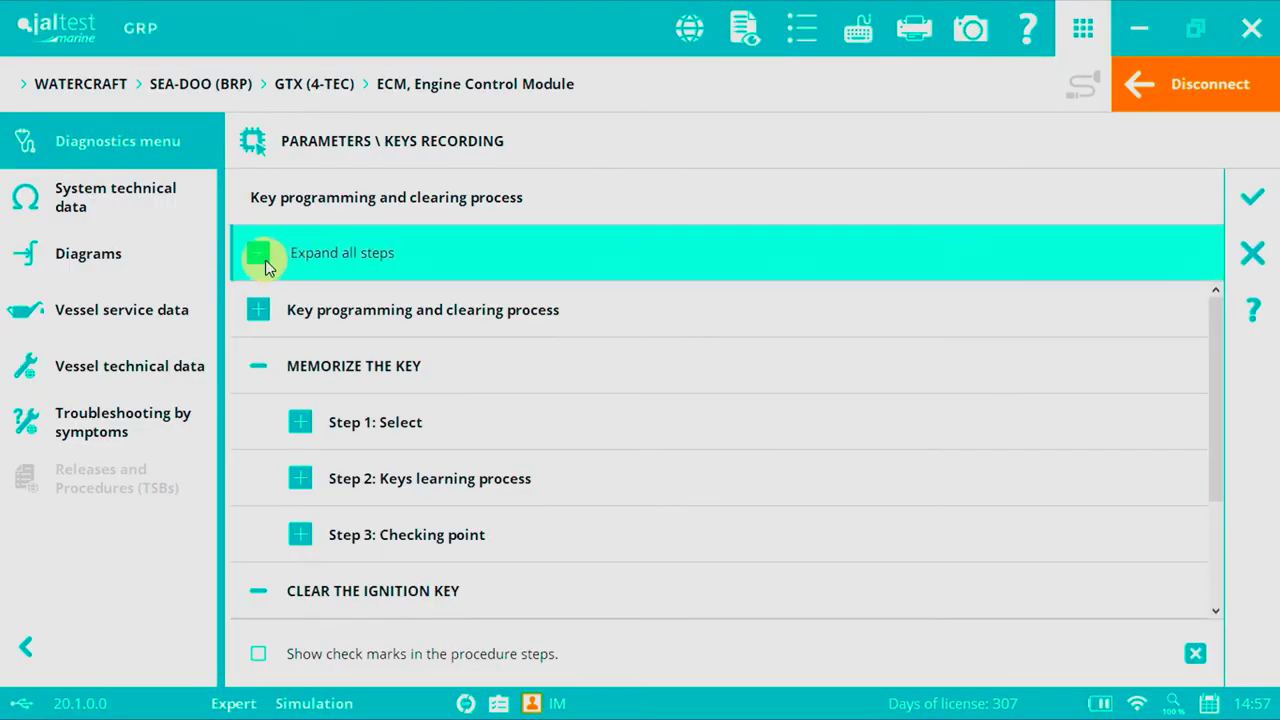
pyautogui.click(262, 256)
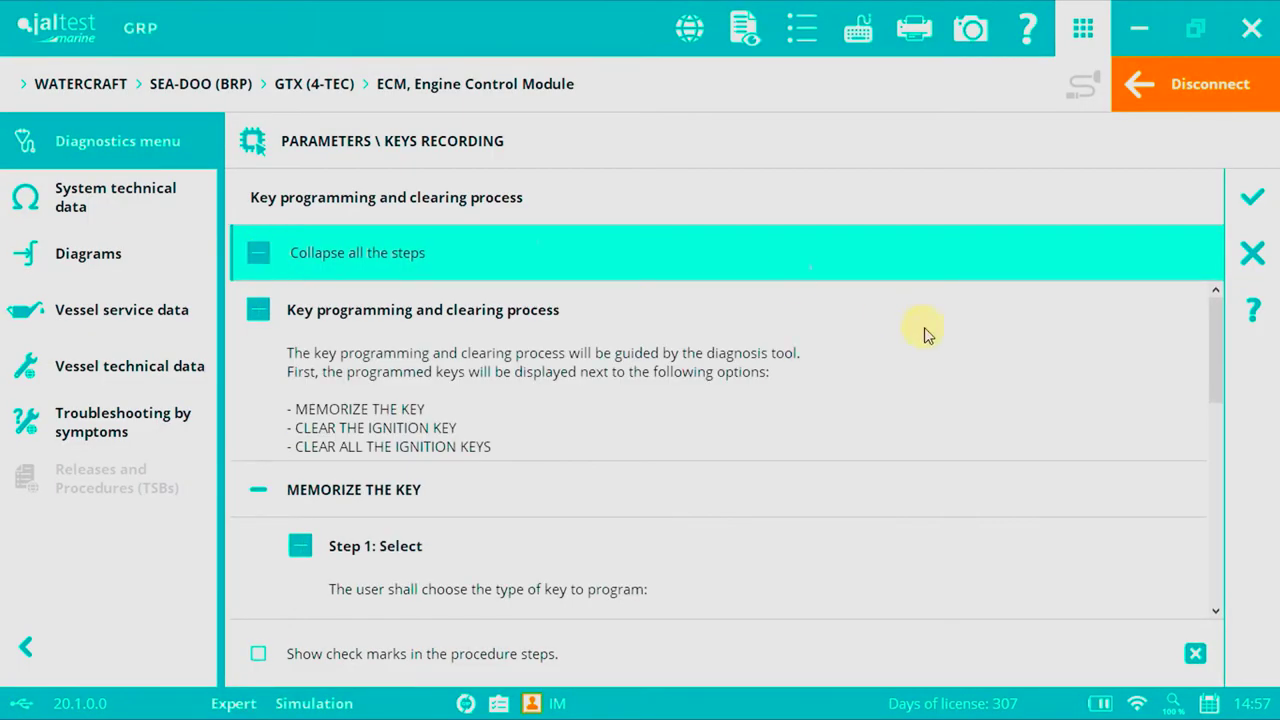
pyautogui.moveTo(1214, 313)
pyautogui.mouseDown()
pyautogui.moveTo(1218, 345)
pyautogui.moveTo(1216, 313)
pyautogui.mouseUp()
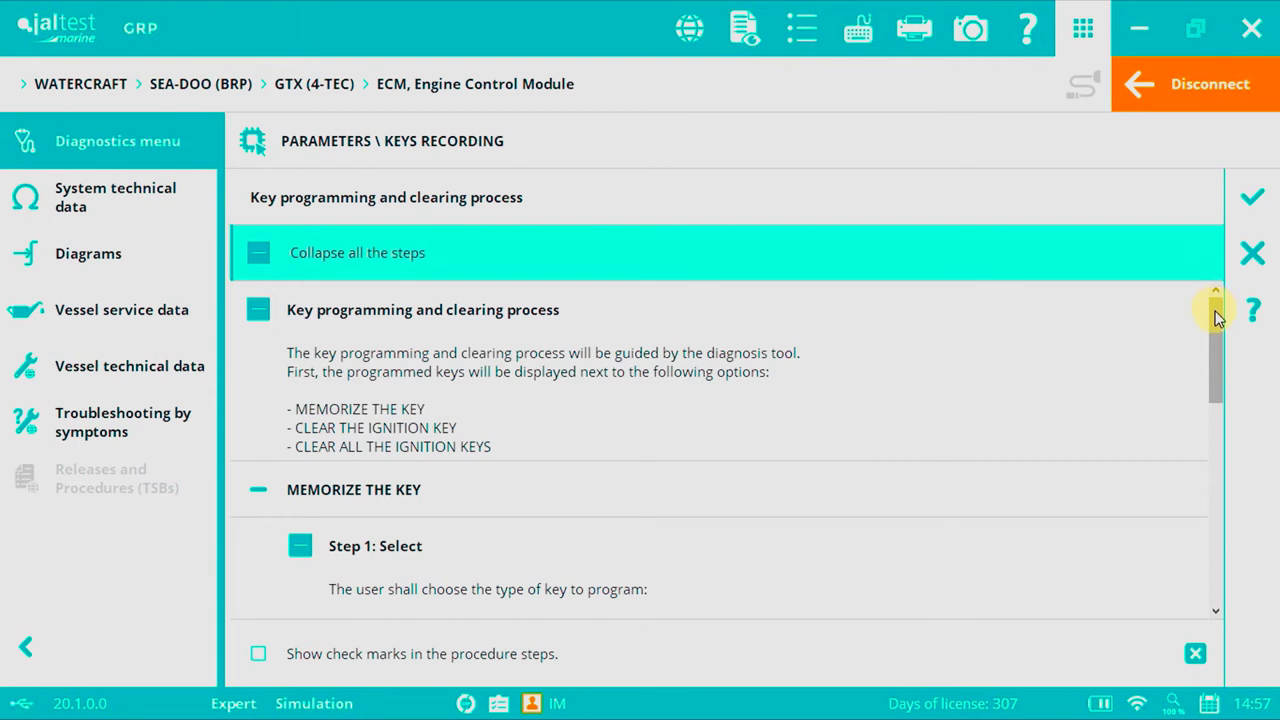
pyautogui.moveTo(1214, 314); pyautogui.dragTo(1197, 378)
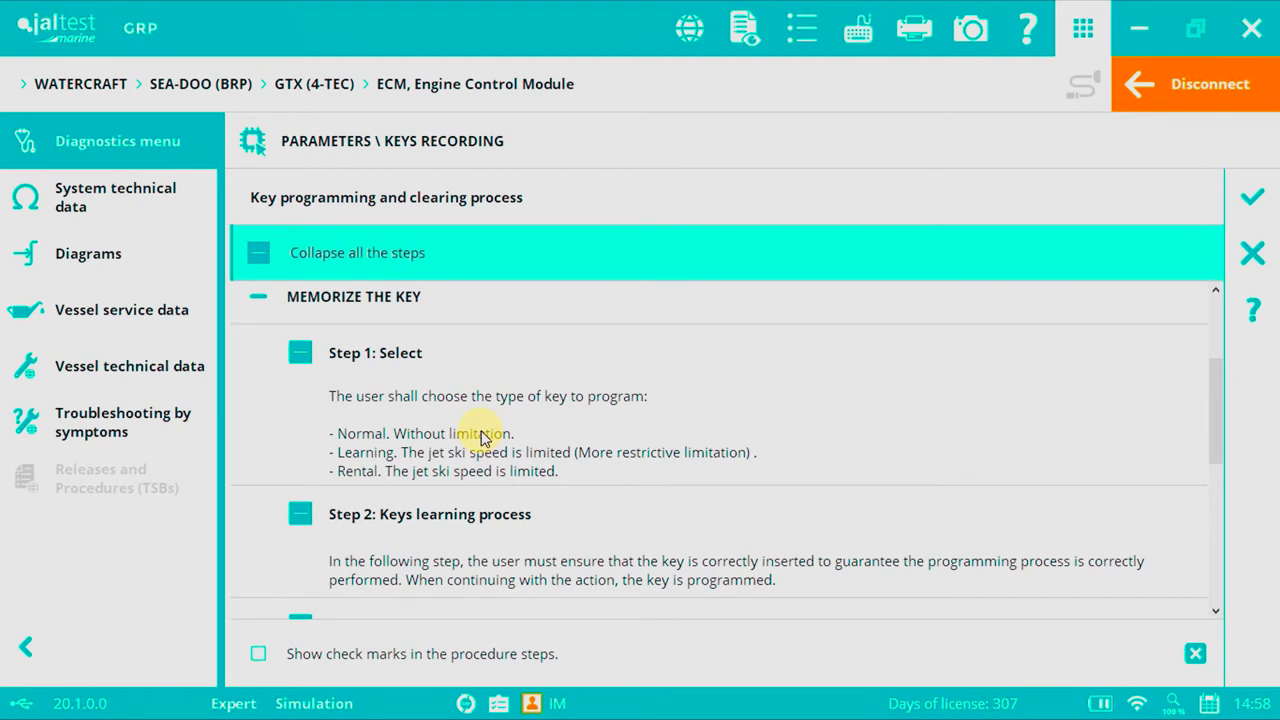
pyautogui.click(1252, 202)
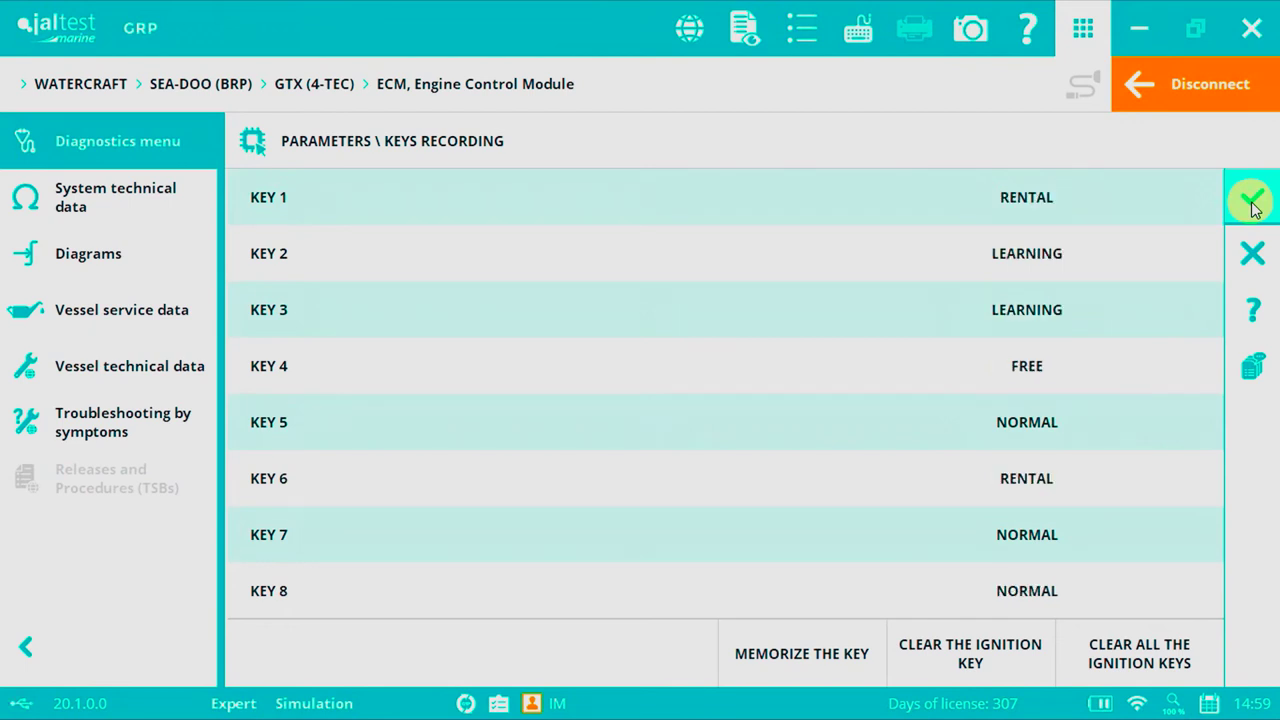
# Once the Keys 1–8 list loads, select the KEY 4 row.
pyautogui.click(752, 359)
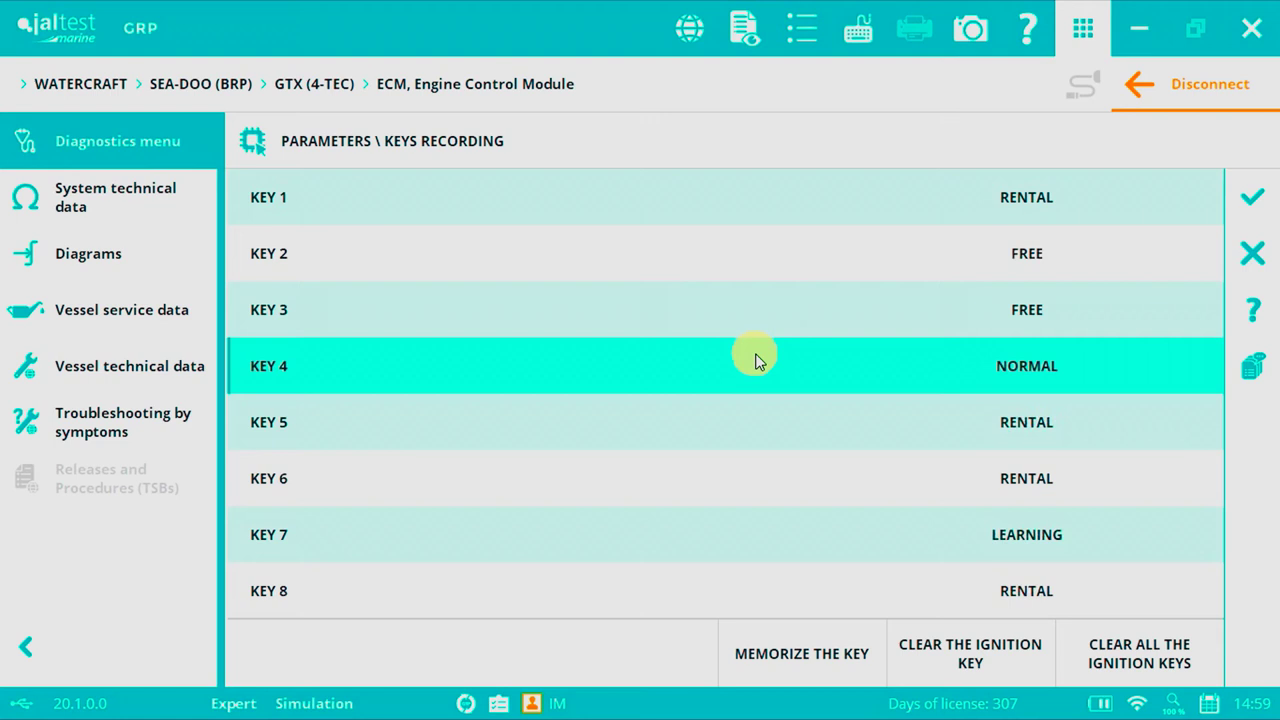
# Memorize the inserted key with the Normal key type and accept the finished coding.
pyautogui.click(806, 652)
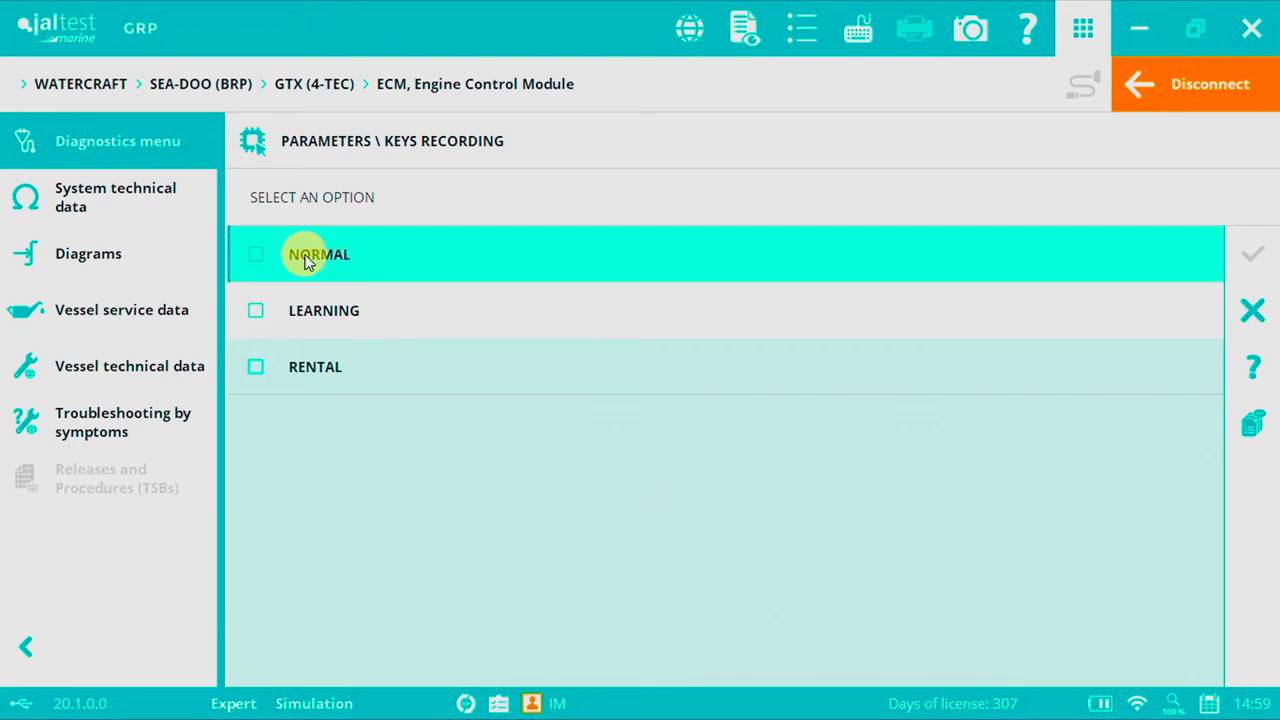
pyautogui.click(255, 257)
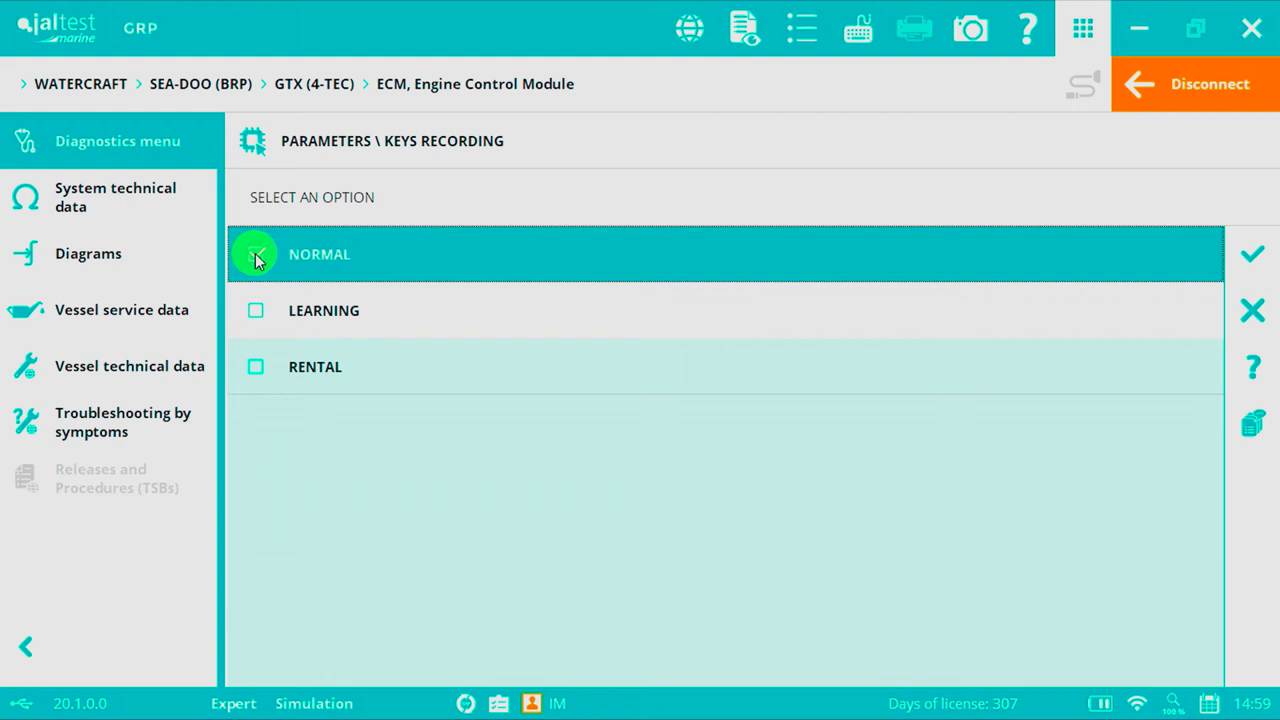
pyautogui.click(1249, 258)
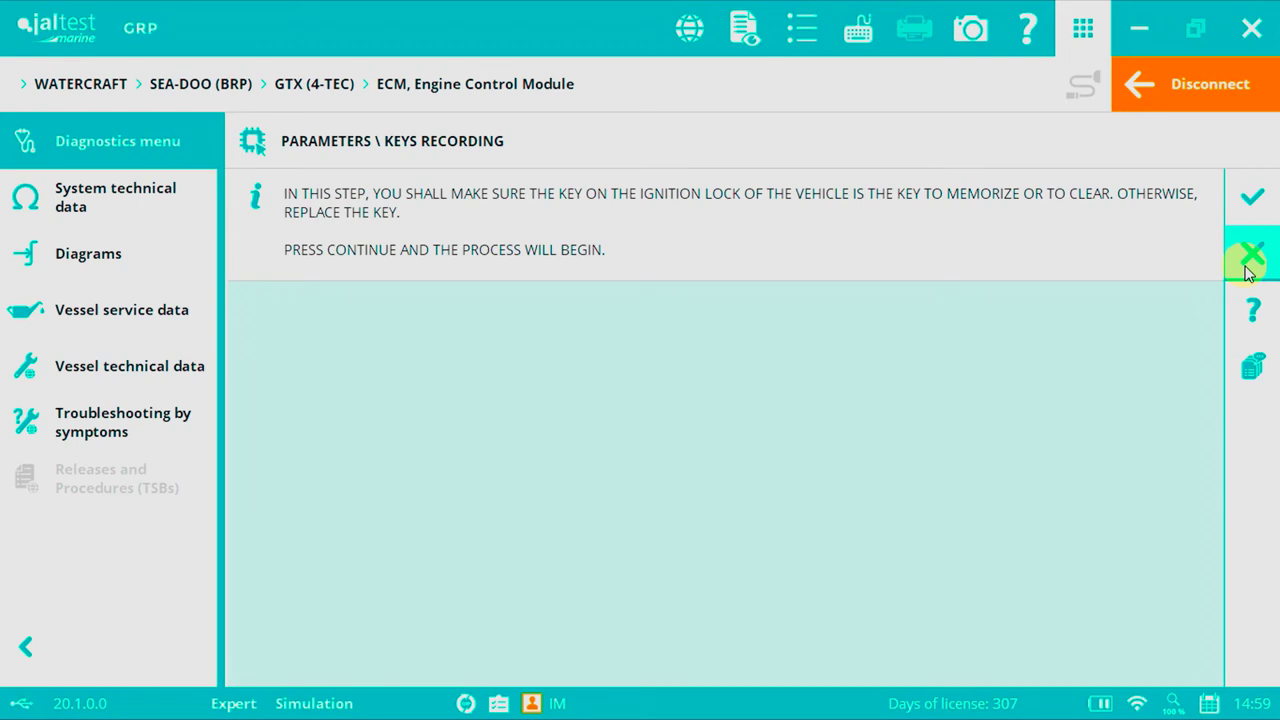
pyautogui.click(1250, 196)
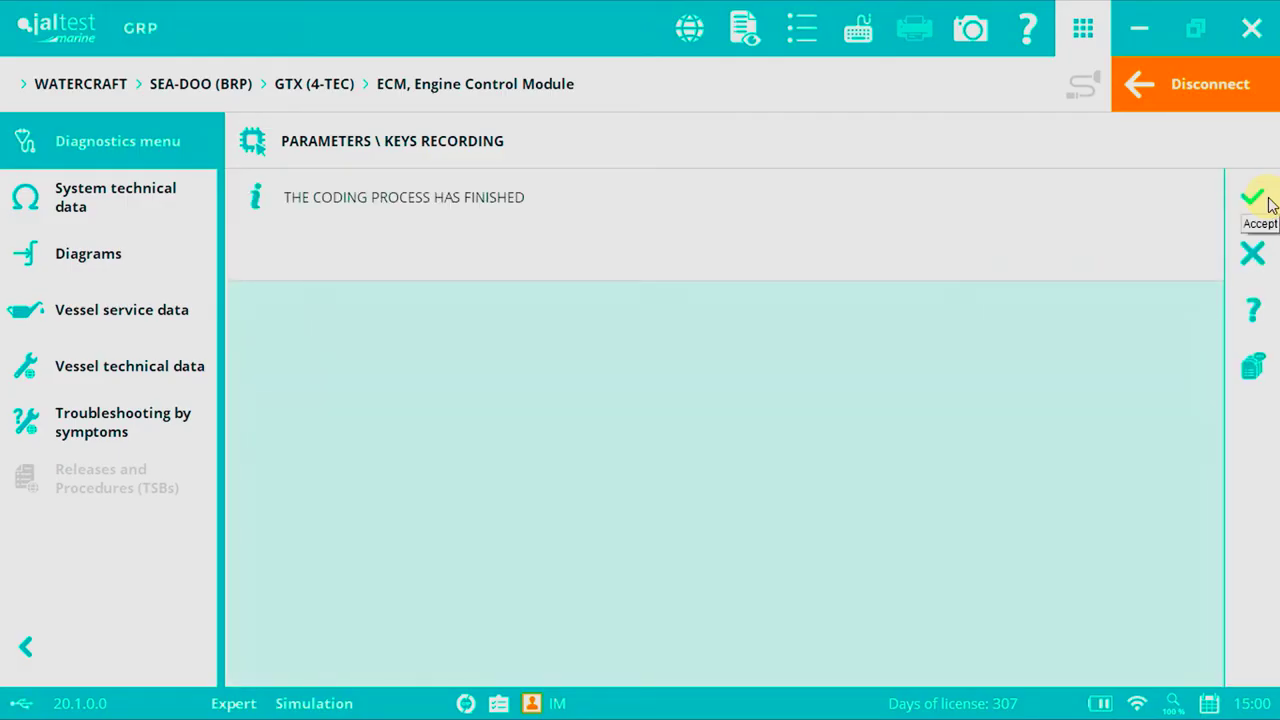
pyautogui.click(1258, 208)
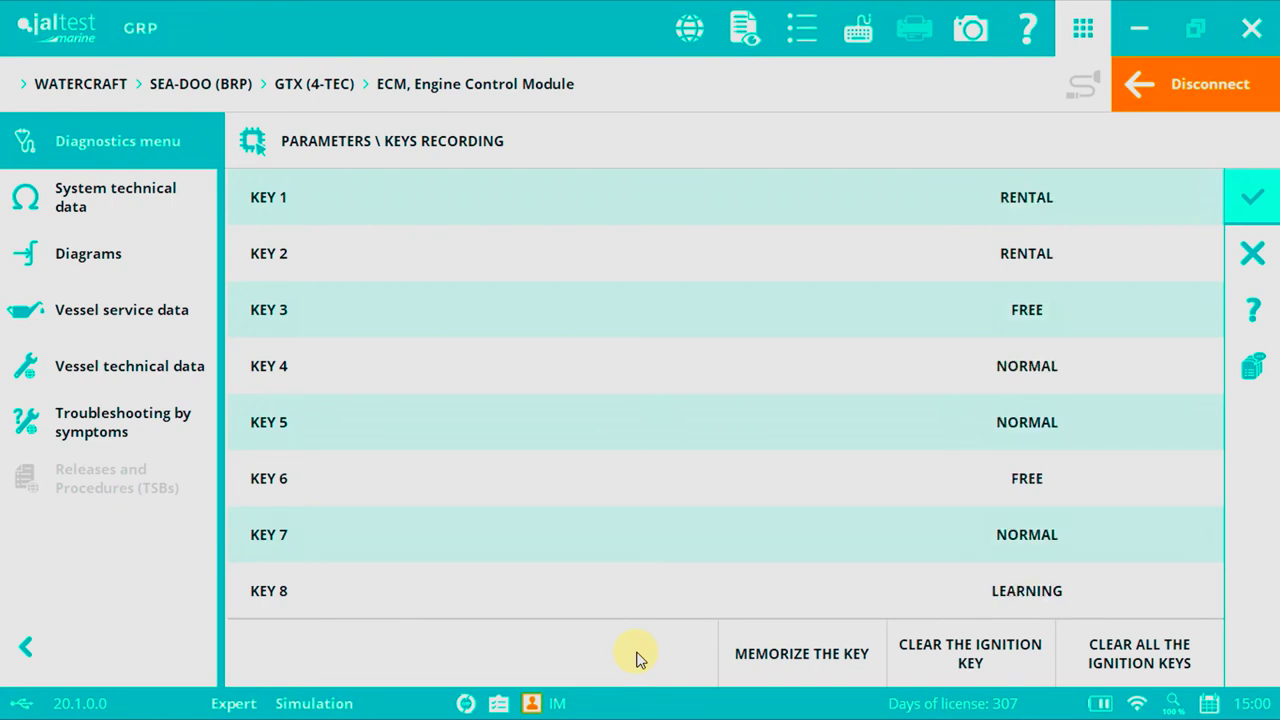
# Memorize the ignition-lock key with its chosen key type and accept the completed coding.
pyautogui.click(768, 650)
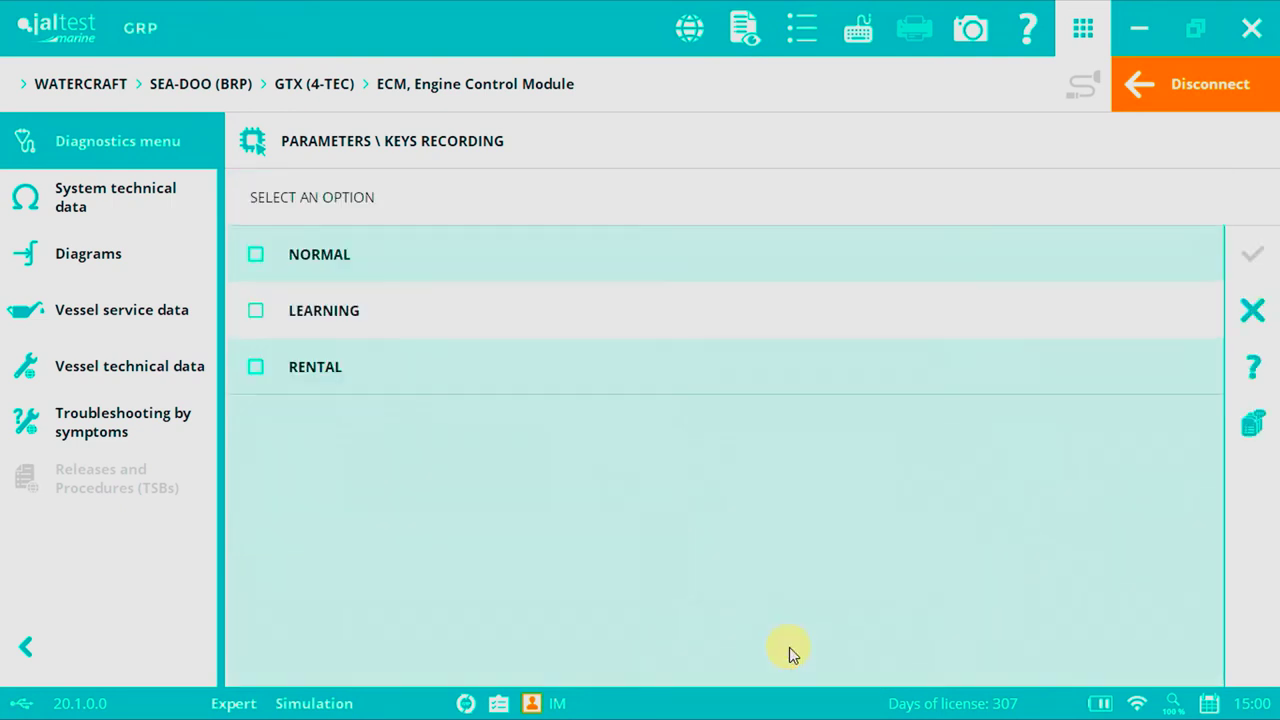
pyautogui.click(1163, 320)
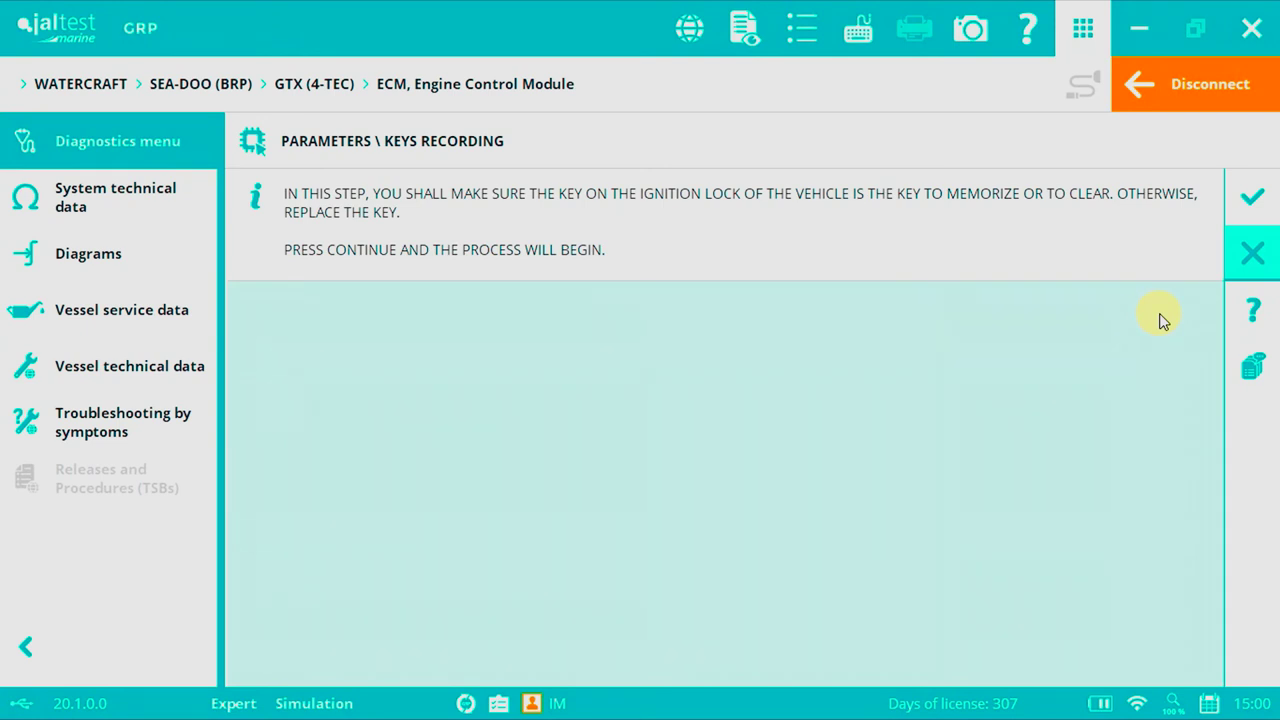
pyautogui.click(1262, 195)
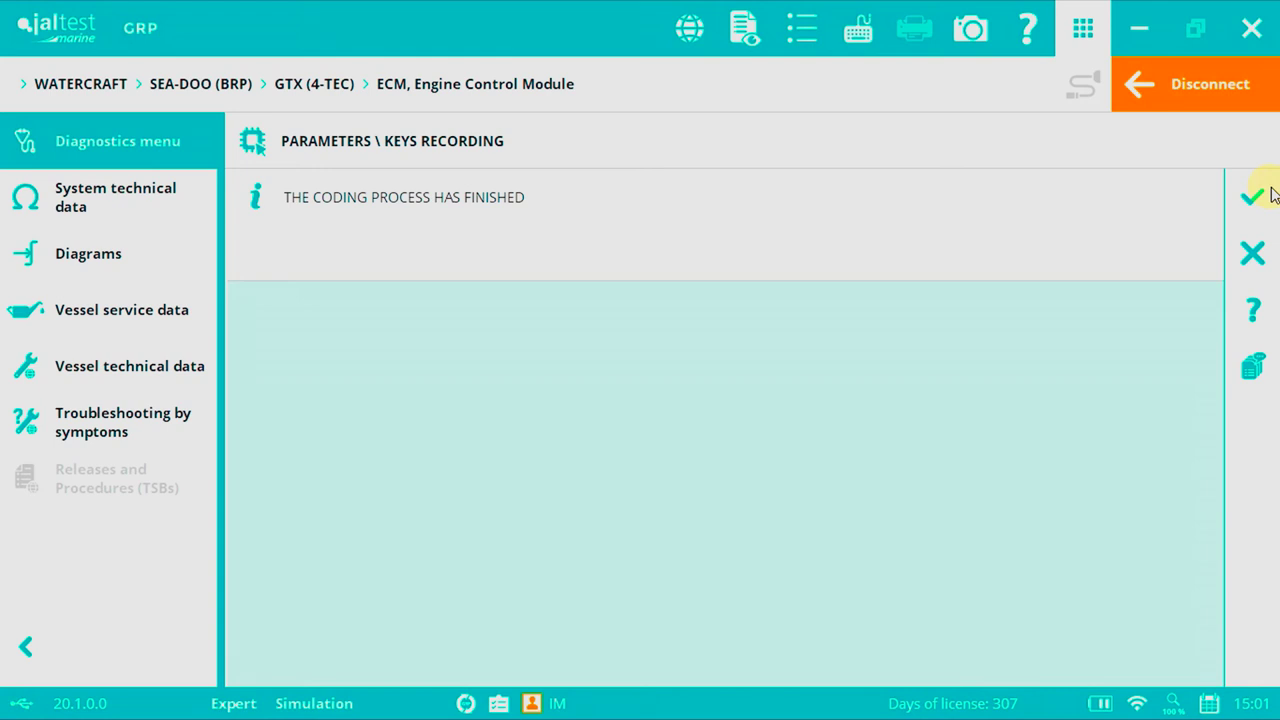
pyautogui.click(1262, 192)
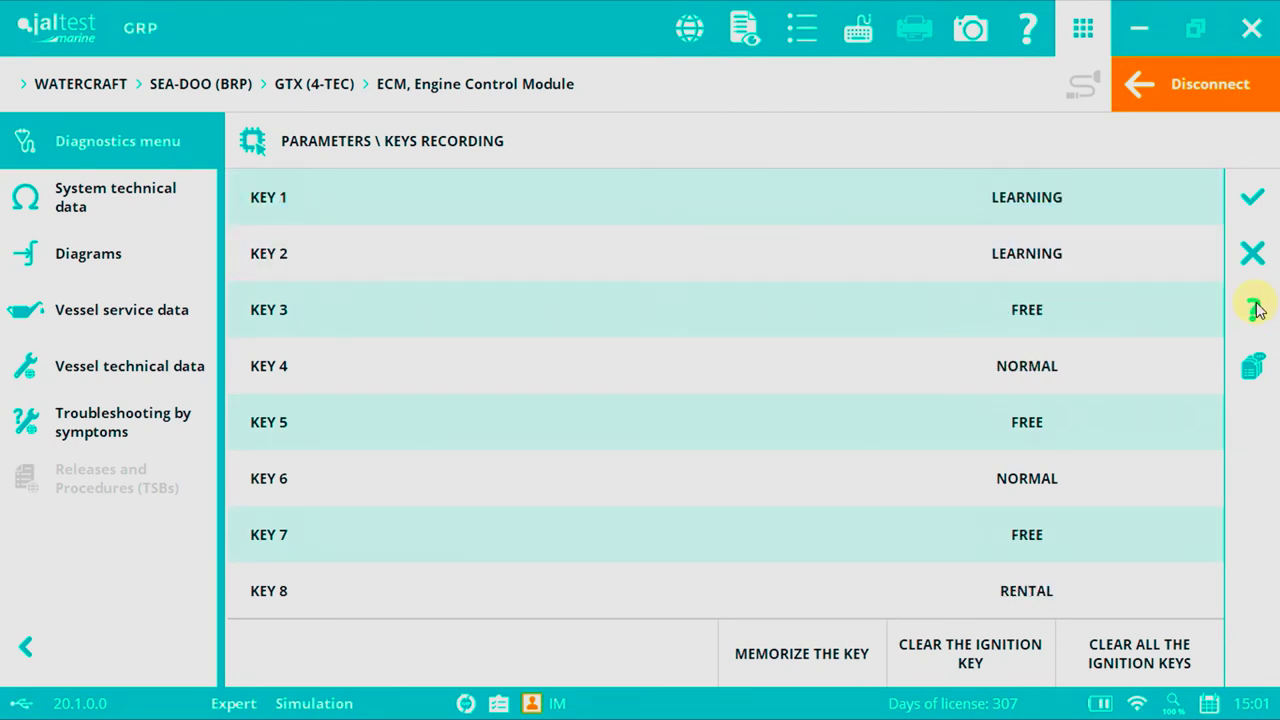
pyautogui.click(1256, 310)
pyautogui.click(497, 258)
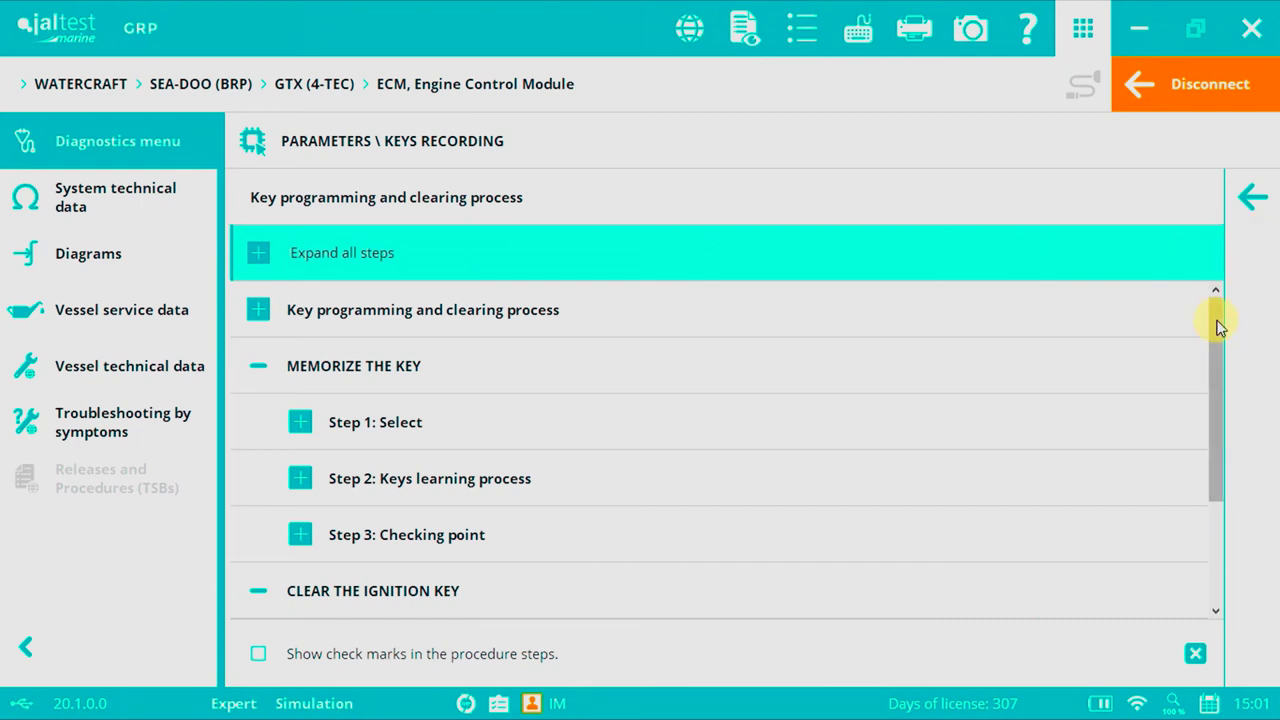
pyautogui.moveTo(1217, 325); pyautogui.dragTo(1203, 477)
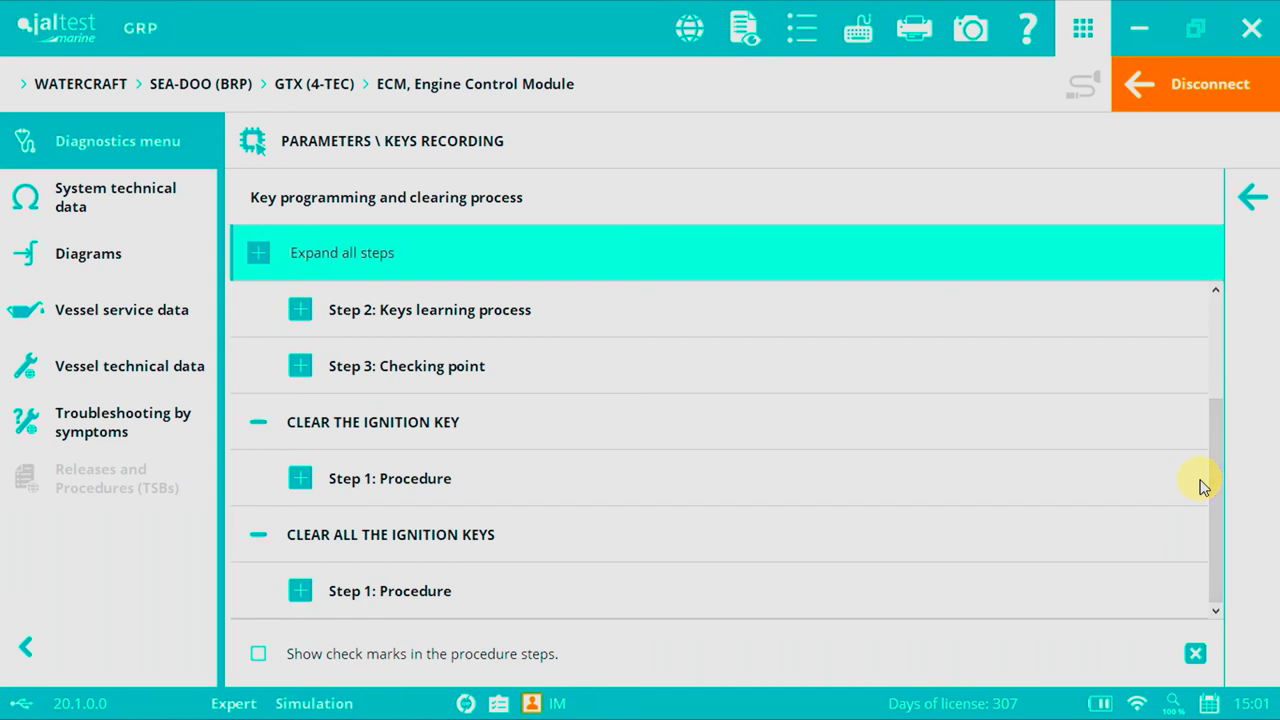
pyautogui.click(300, 479)
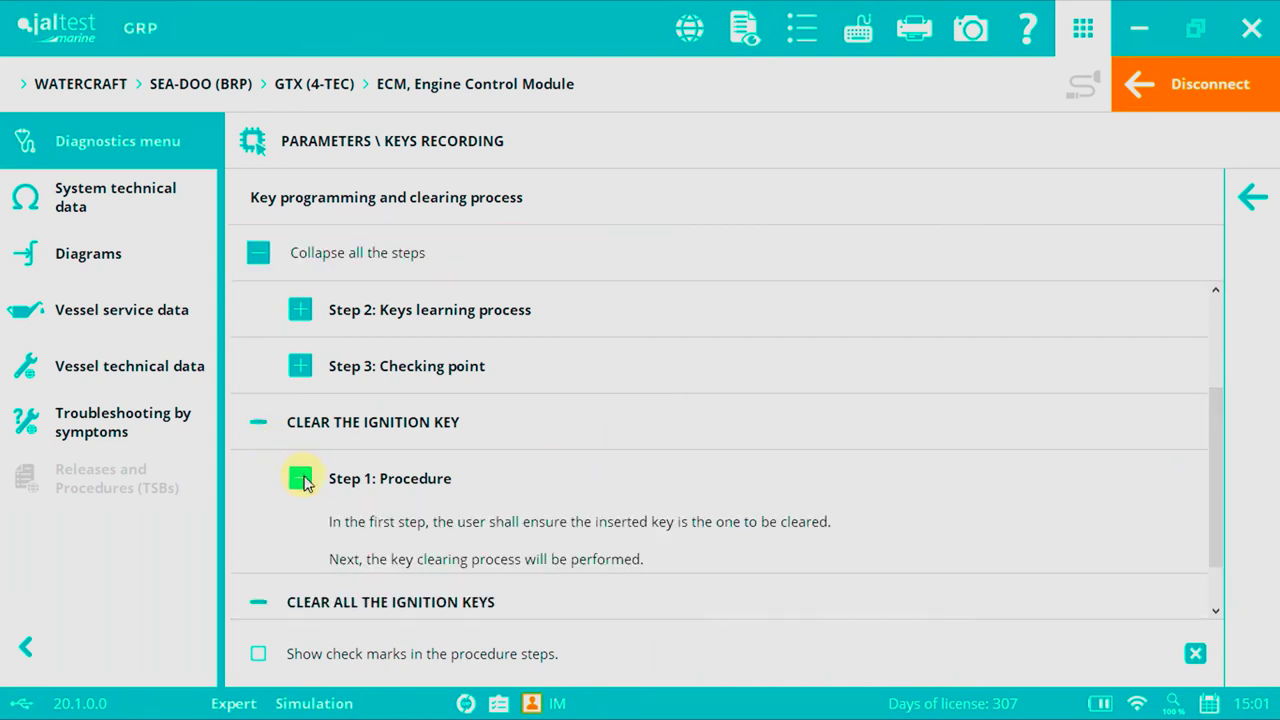
pyautogui.scroll(-1, 752, 470)
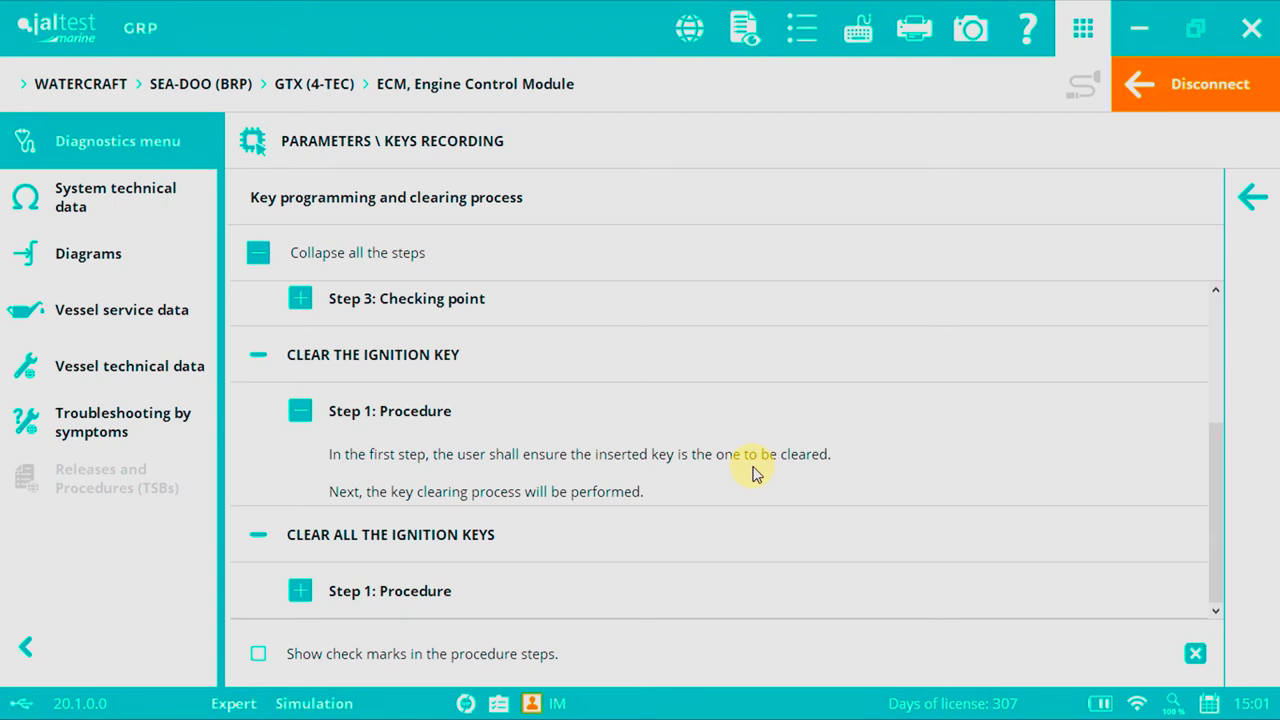
pyautogui.click(1253, 197)
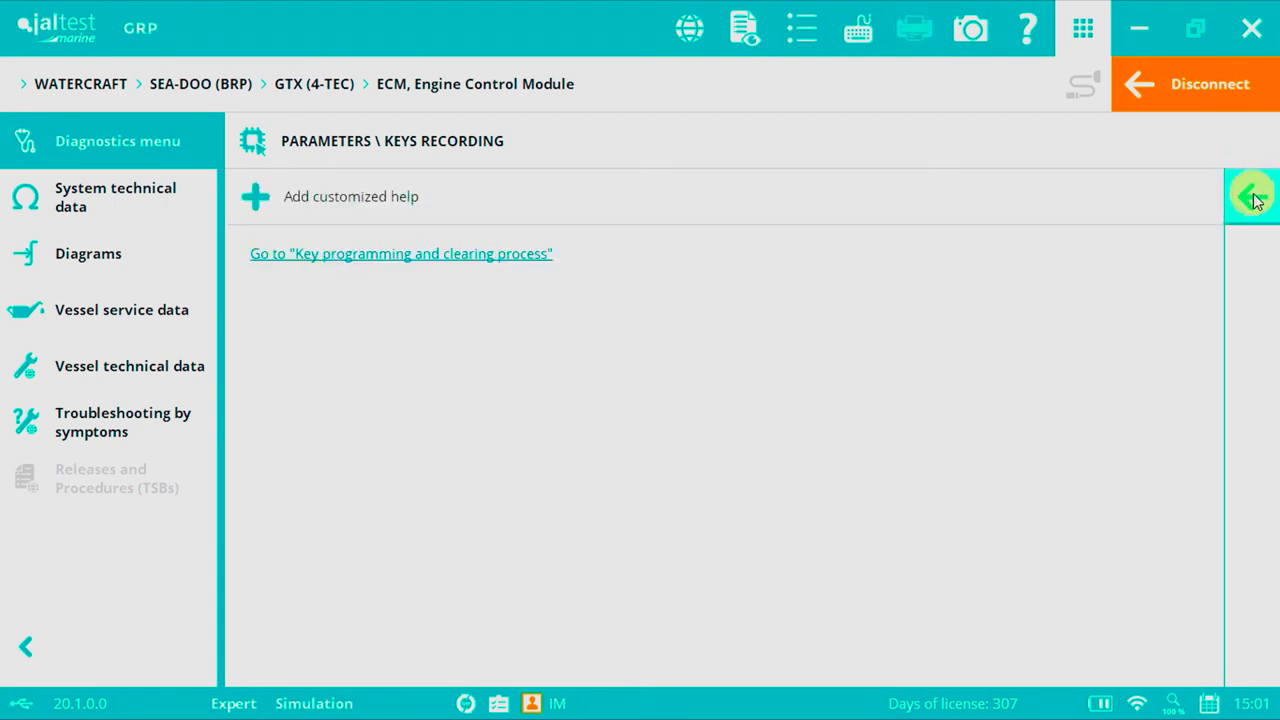
pyautogui.click(1253, 197)
# Run Clear the Ignition Key and accept once the clearing process finishes.
pyautogui.click(975, 652)
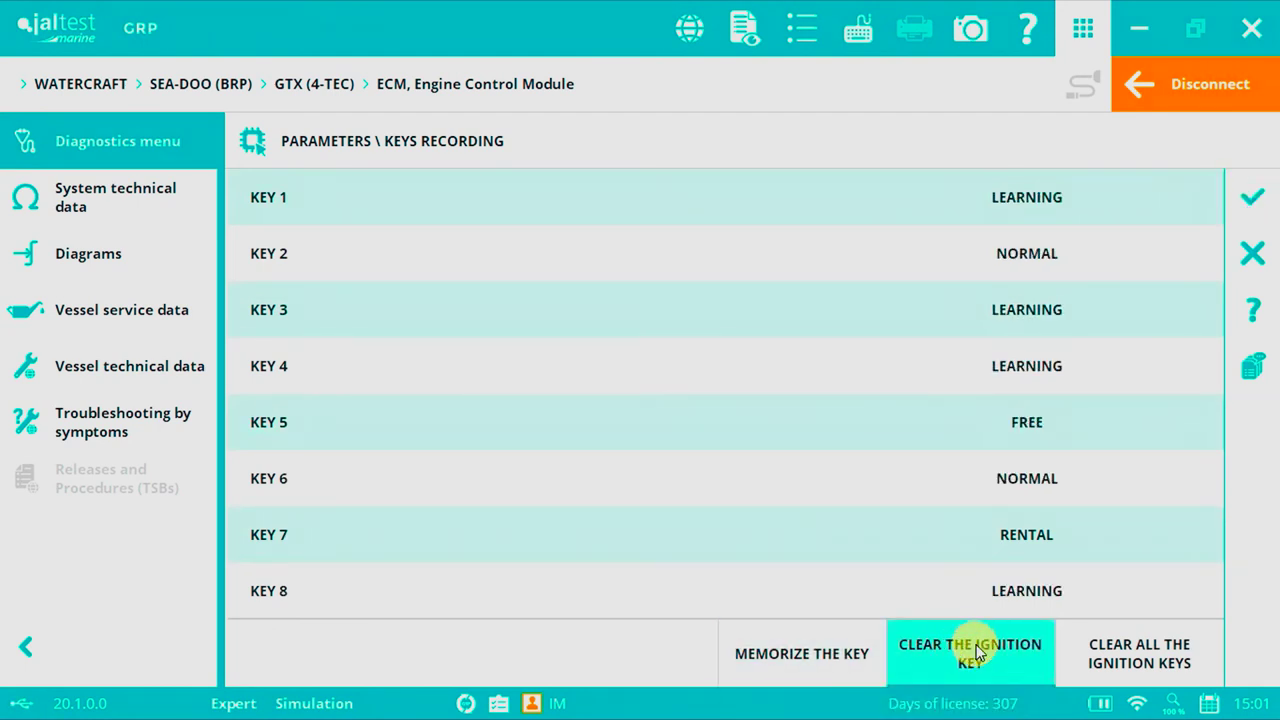
pyautogui.click(880, 478)
pyautogui.click(823, 375)
pyautogui.click(990, 652)
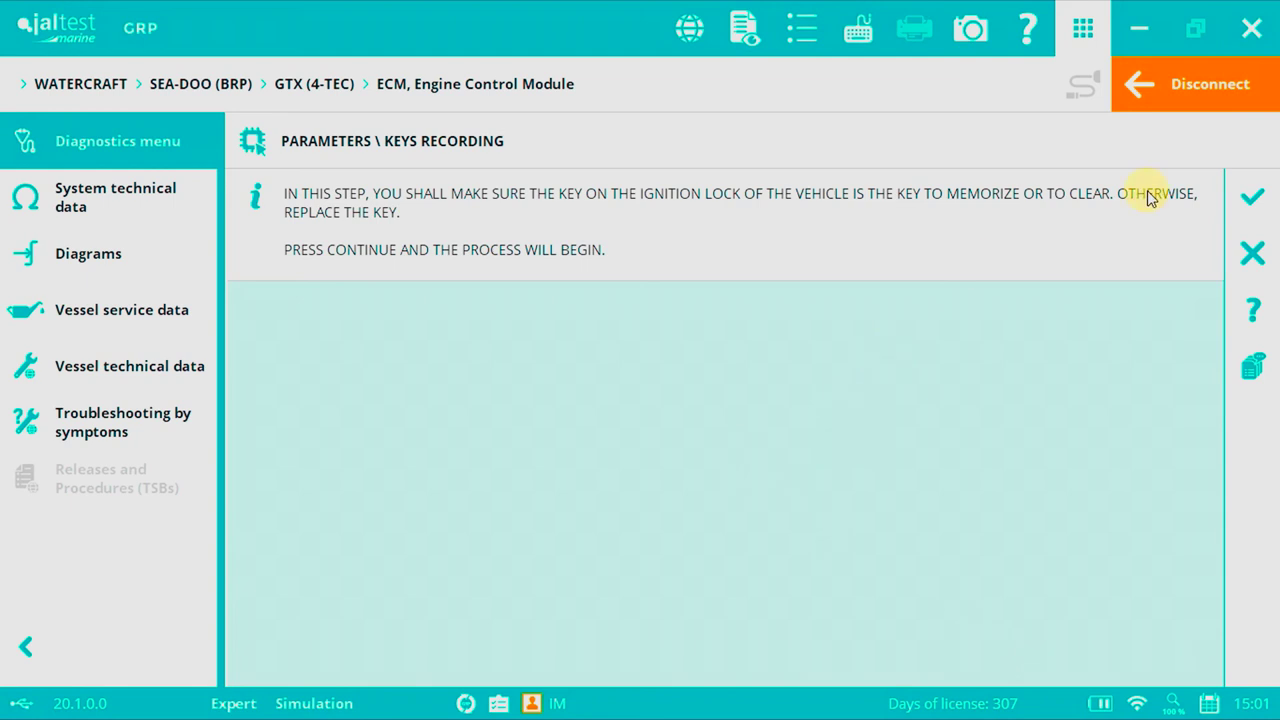
pyautogui.click(1268, 205)
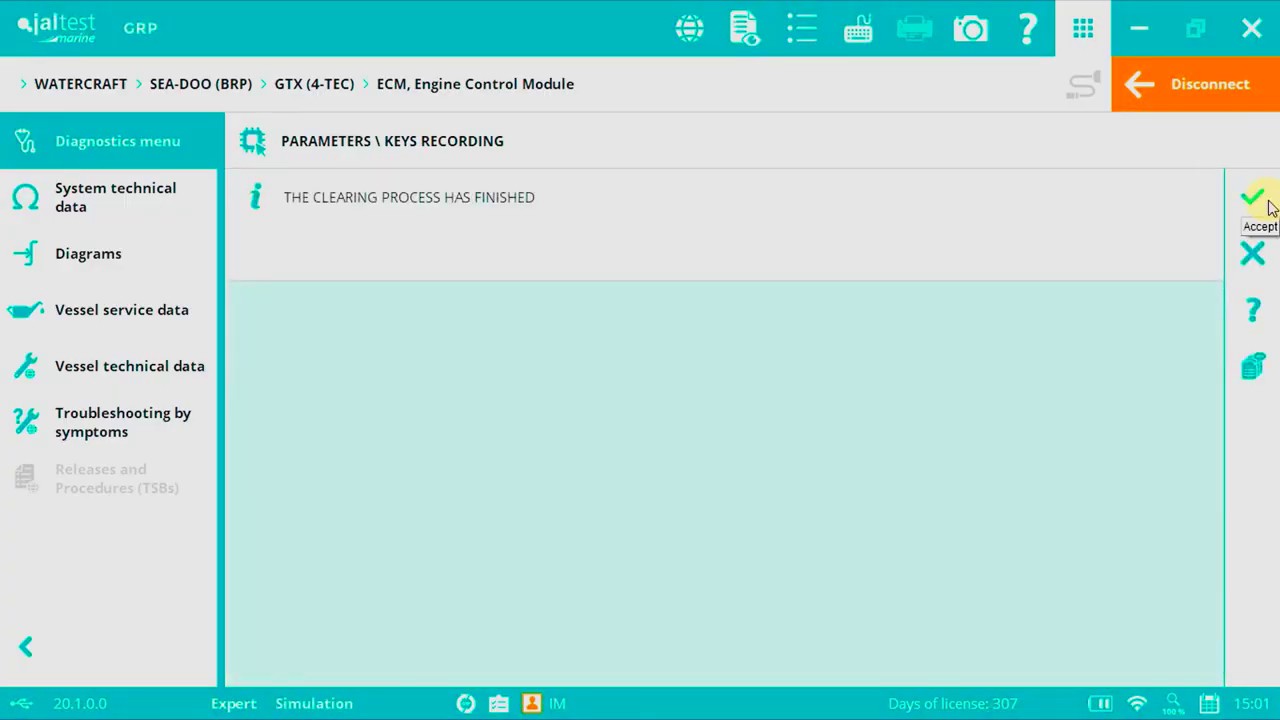
pyautogui.click(1268, 205)
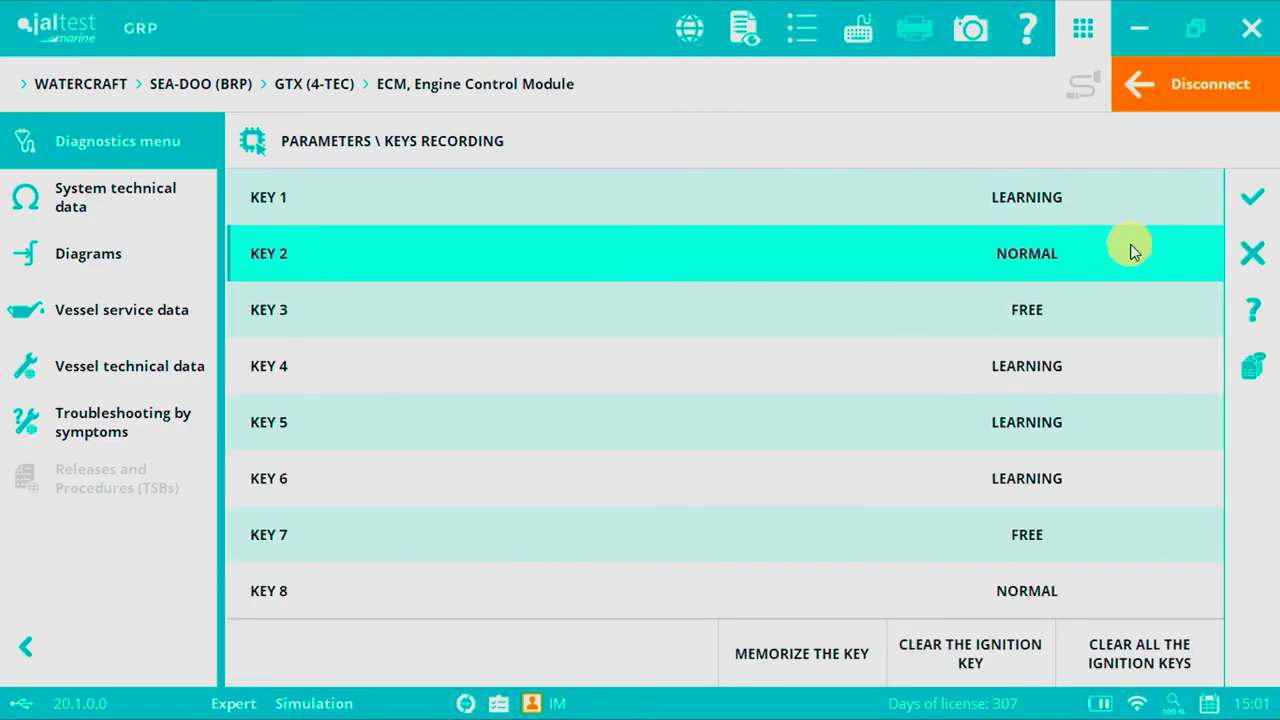
# Open the Key programming and clearing process help and expand the Clear All the Ignition Keys step.
pyautogui.click(1265, 316)
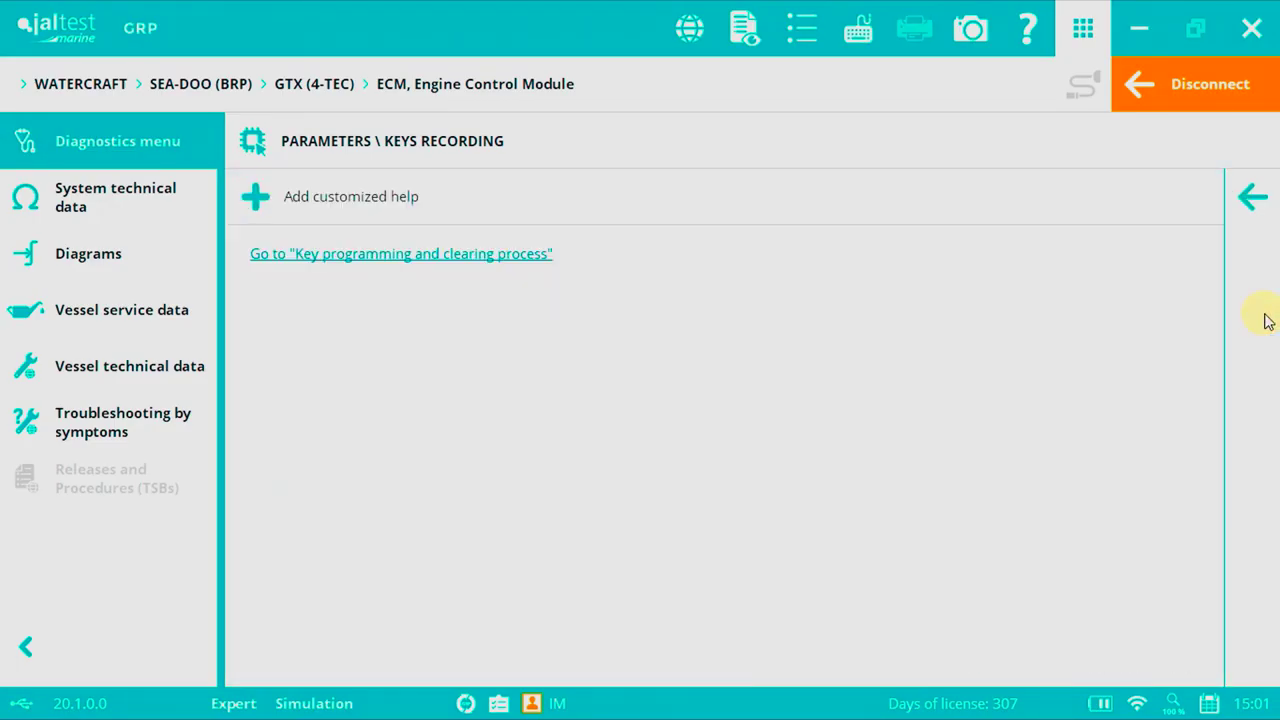
pyautogui.click(543, 262)
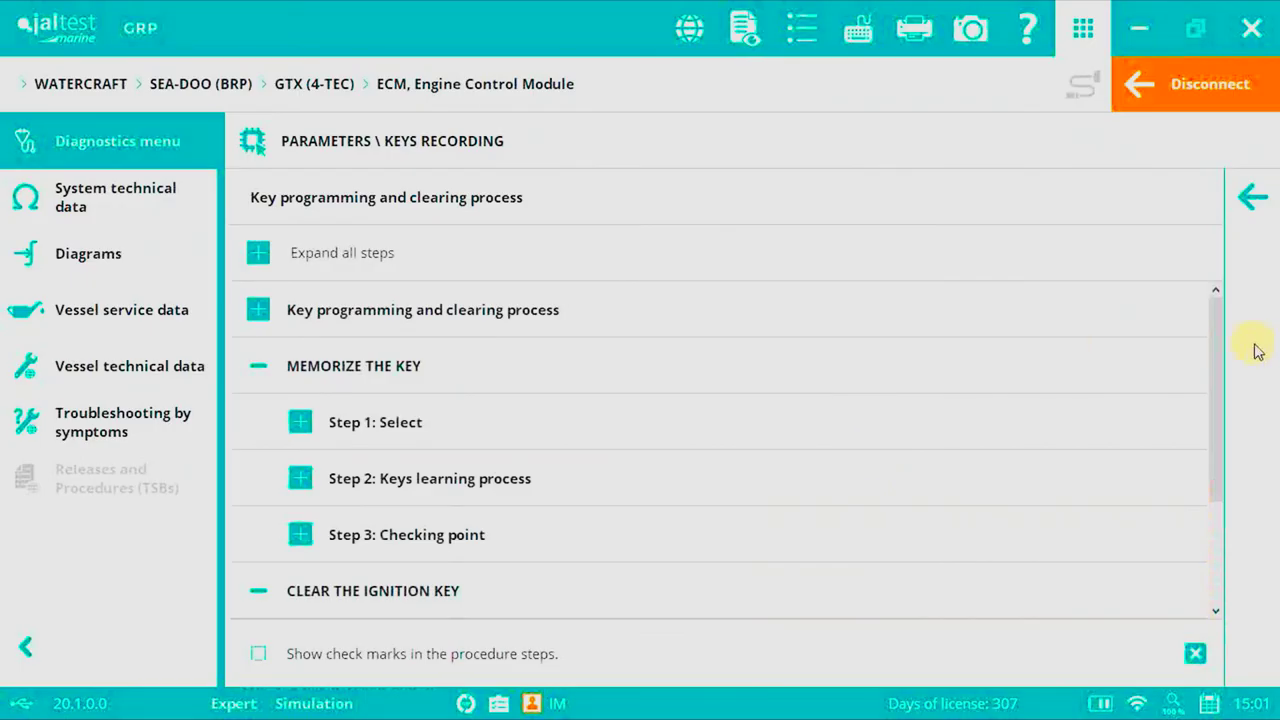
pyautogui.moveTo(1211, 354); pyautogui.dragTo(1211, 528)
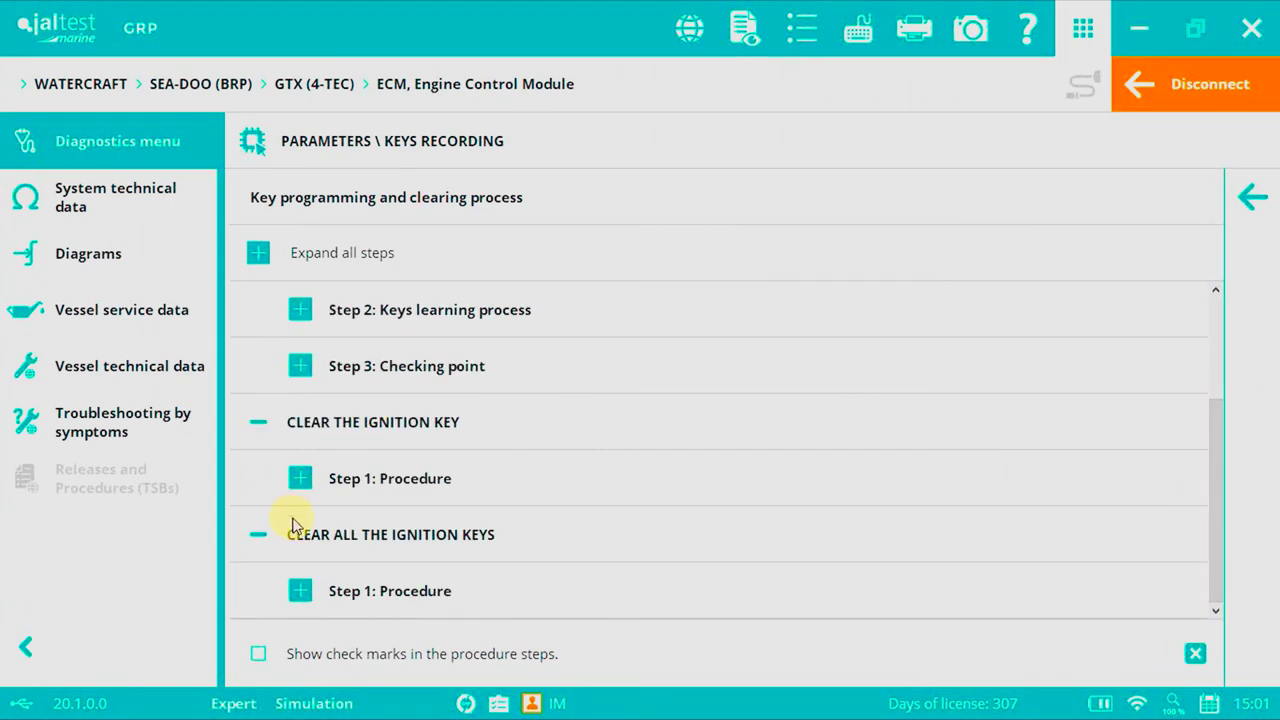
pyautogui.click(300, 590)
pyautogui.scroll(-1, 587, 484)
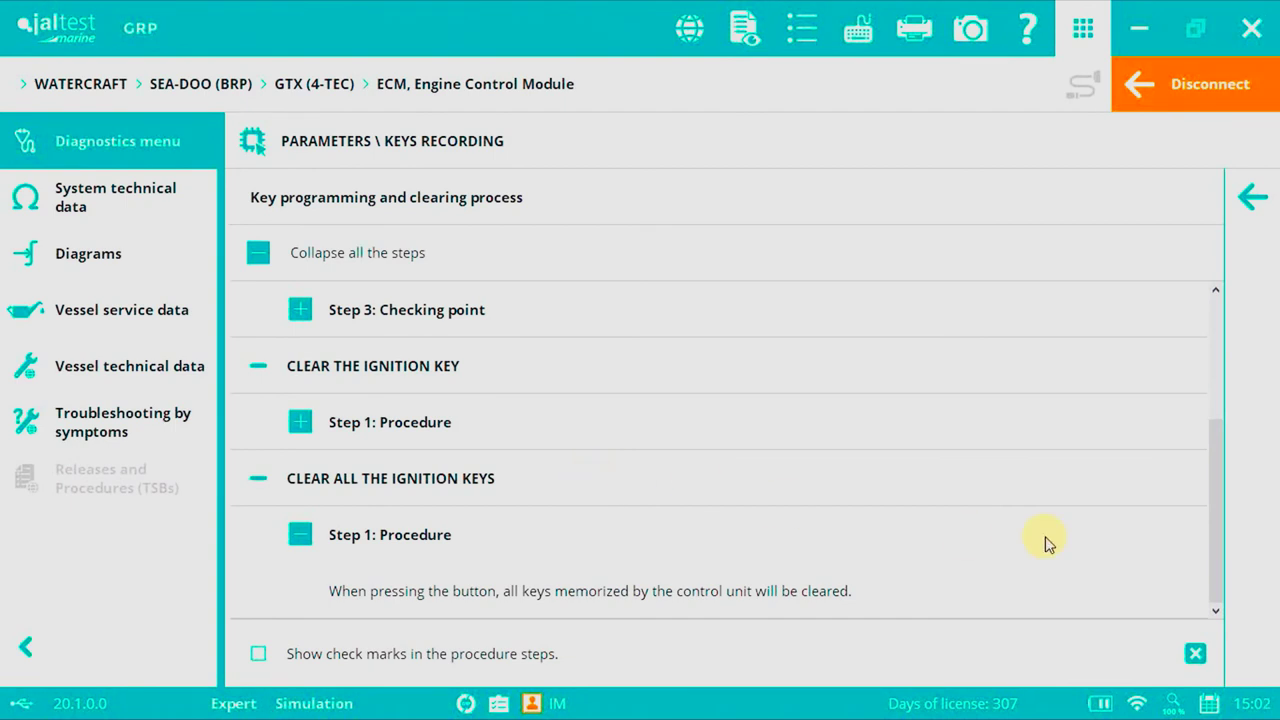
# Leave the help, run Clear All the Ignition Keys, accept completion, and select KEY 4.
pyautogui.click(1252, 197)
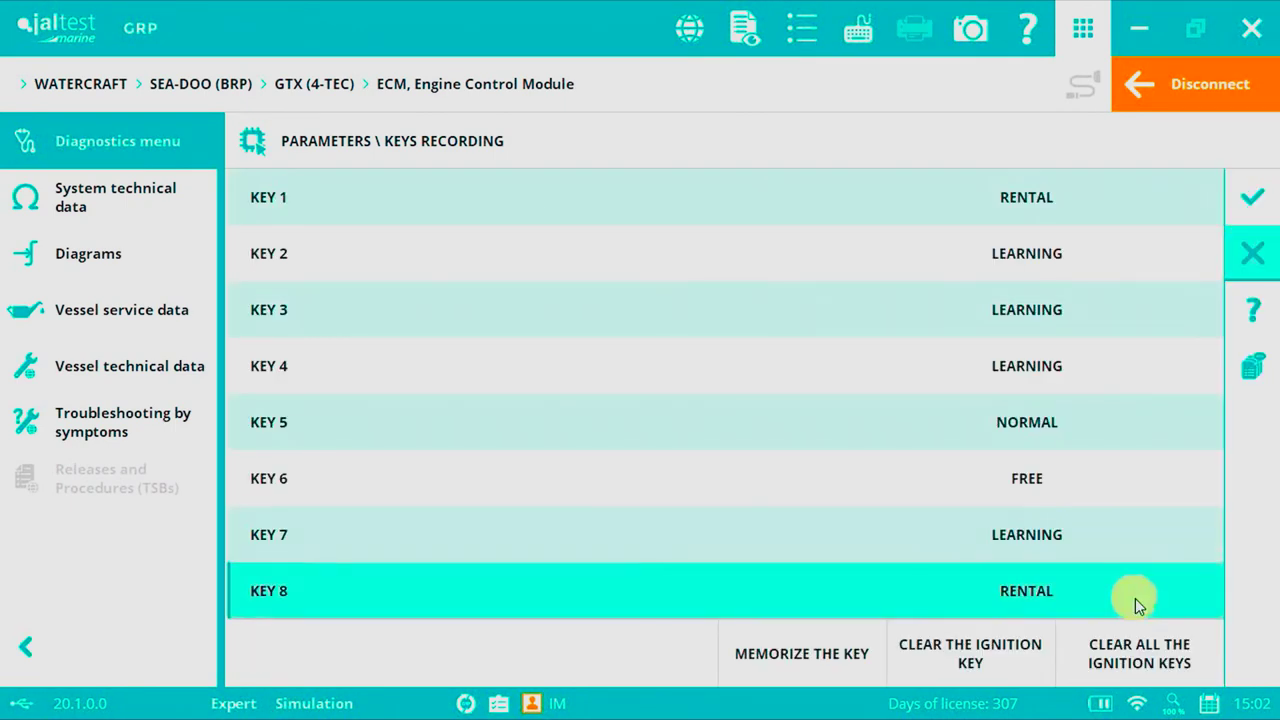
pyautogui.click(1155, 650)
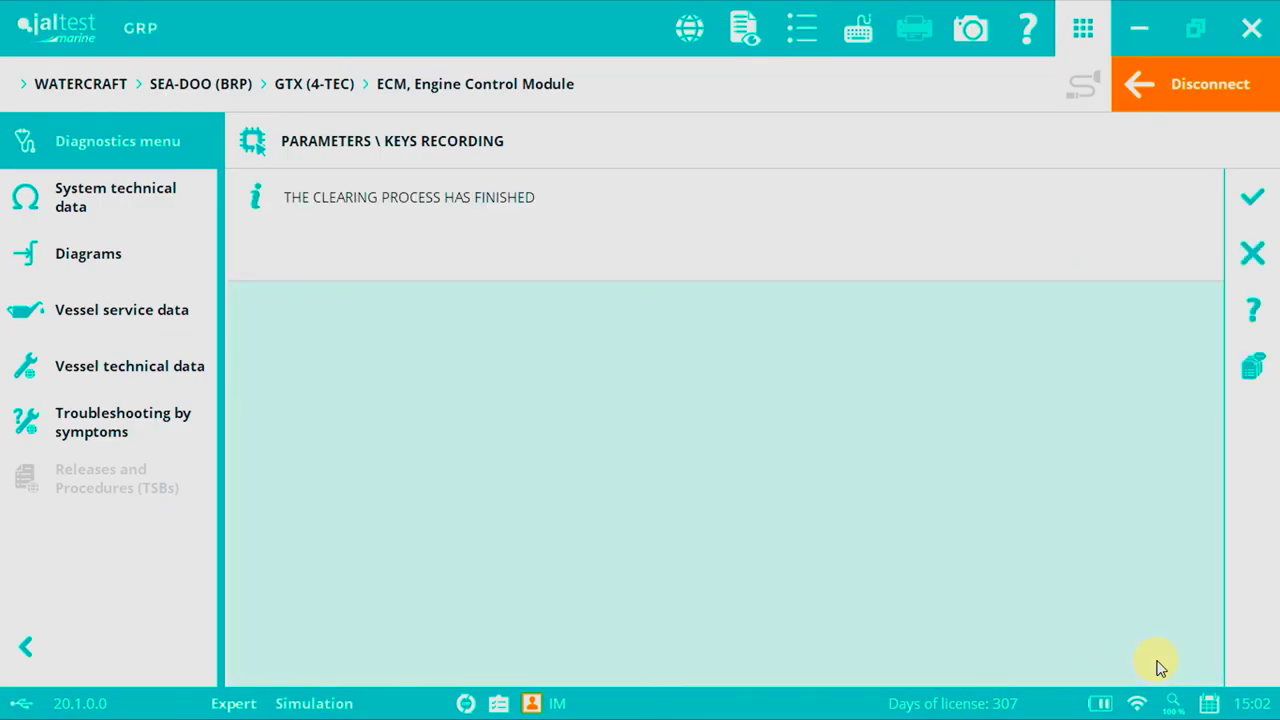
pyautogui.click(1250, 196)
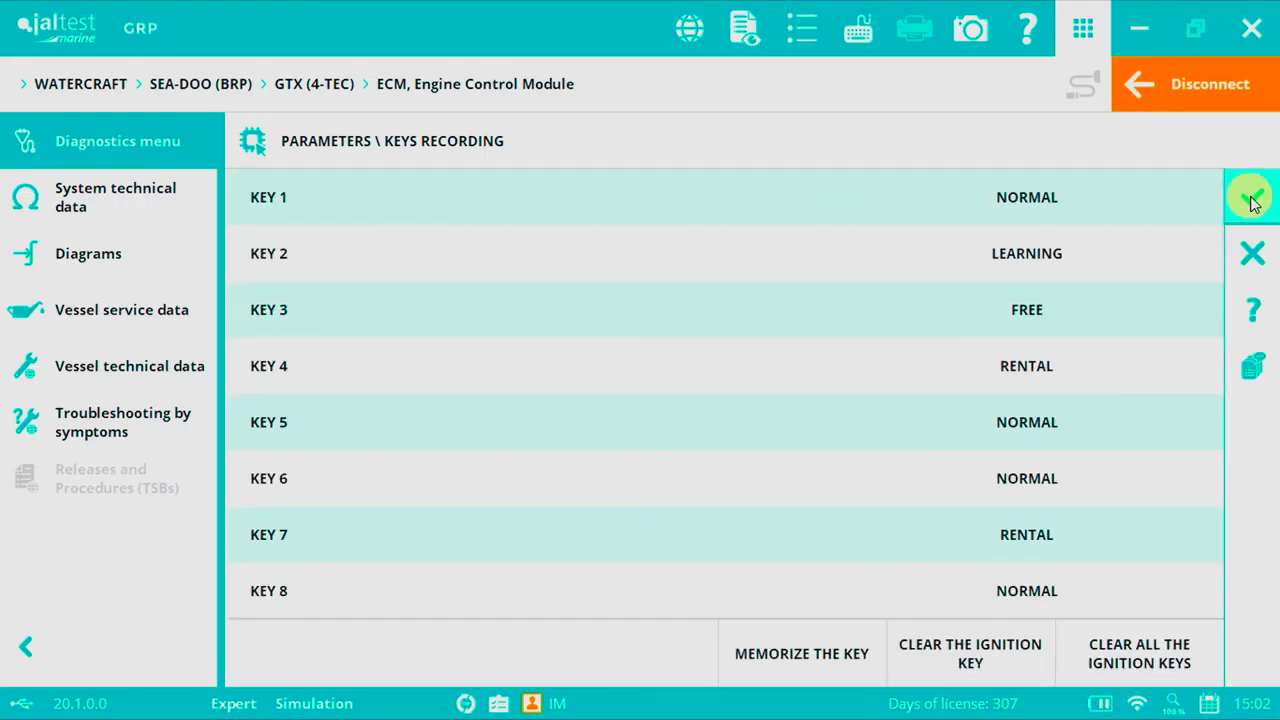
pyautogui.click(808, 366)
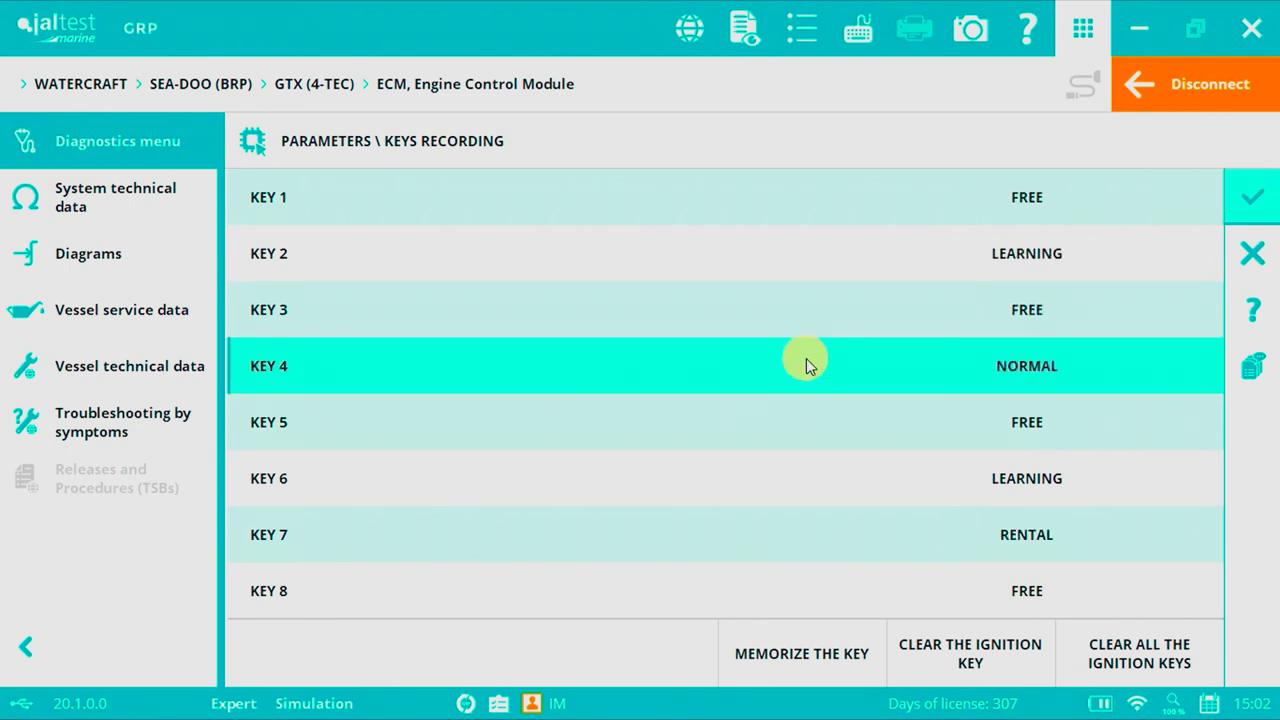